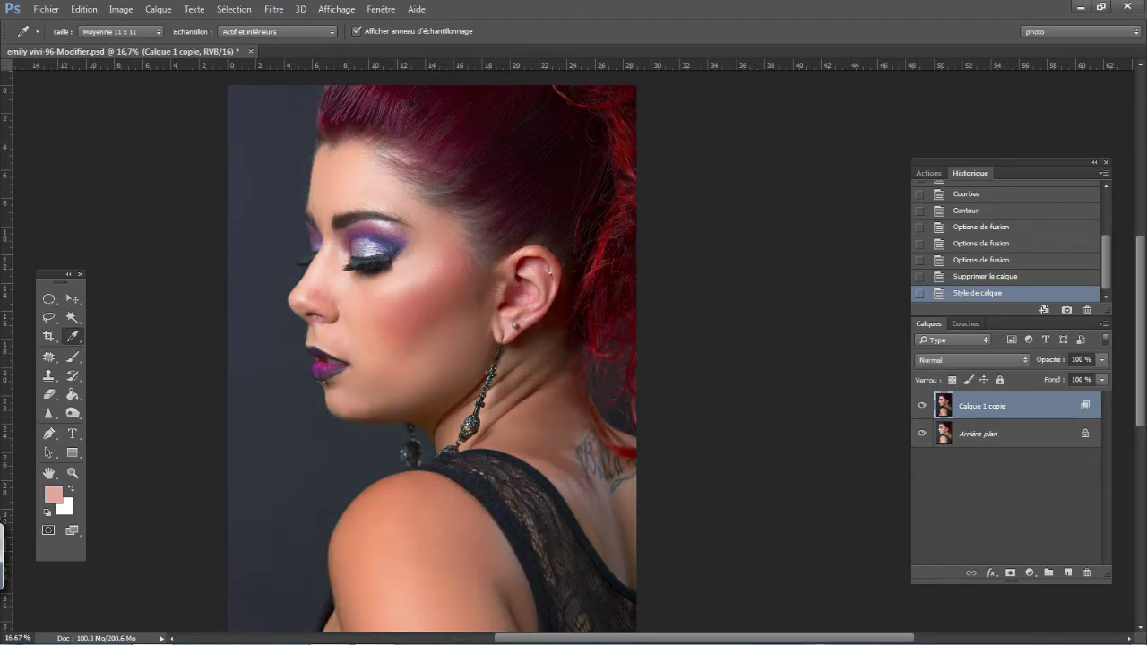
Compare with Calque 1 copie on and off, leave it hidden, and select Arrière-plan.
{"action": "left_click", "coordinate": [922, 406]}
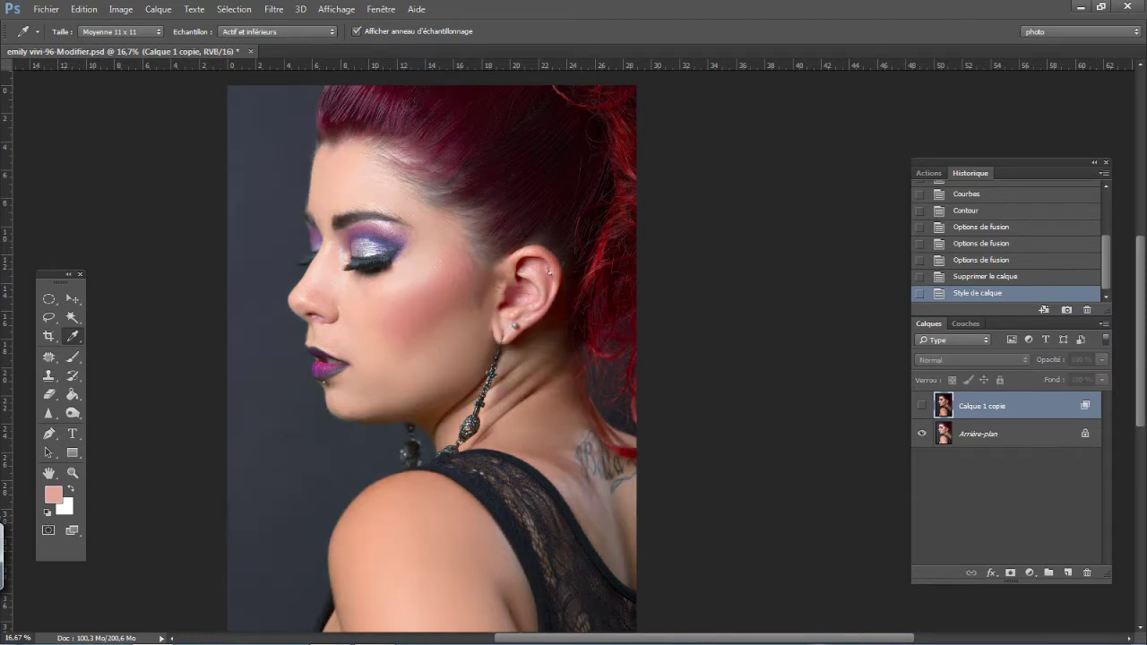
{"action": "left_click", "coordinate": [921, 406]}
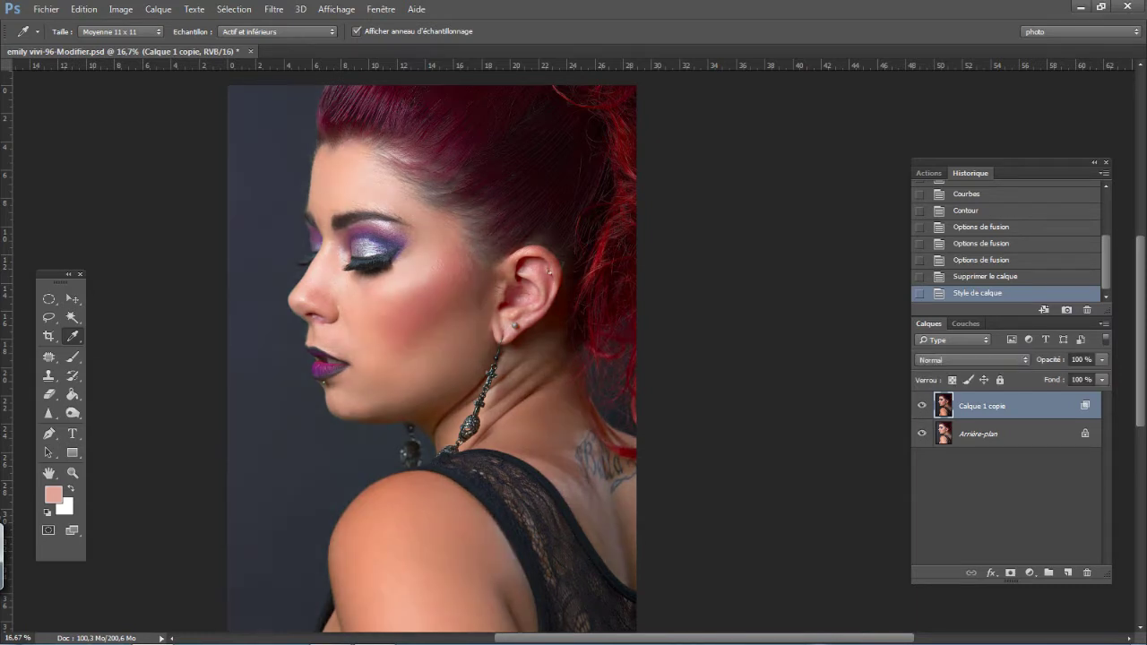
{"action": "left_click", "coordinate": [921, 406]}
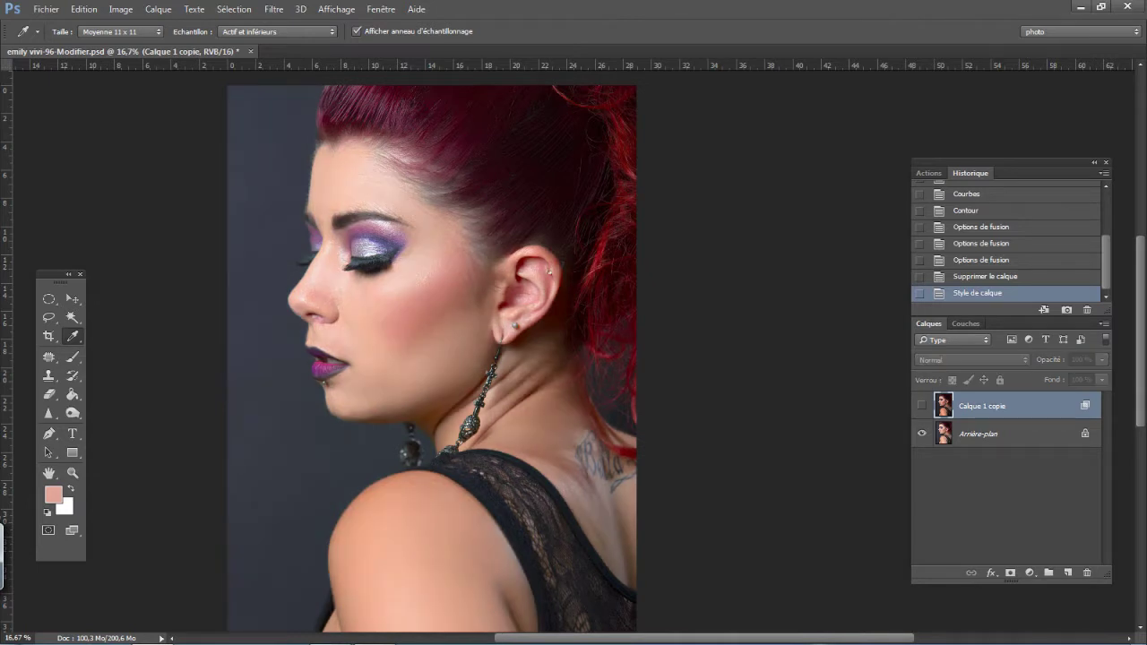
{"action": "left_click", "coordinate": [979, 434]}
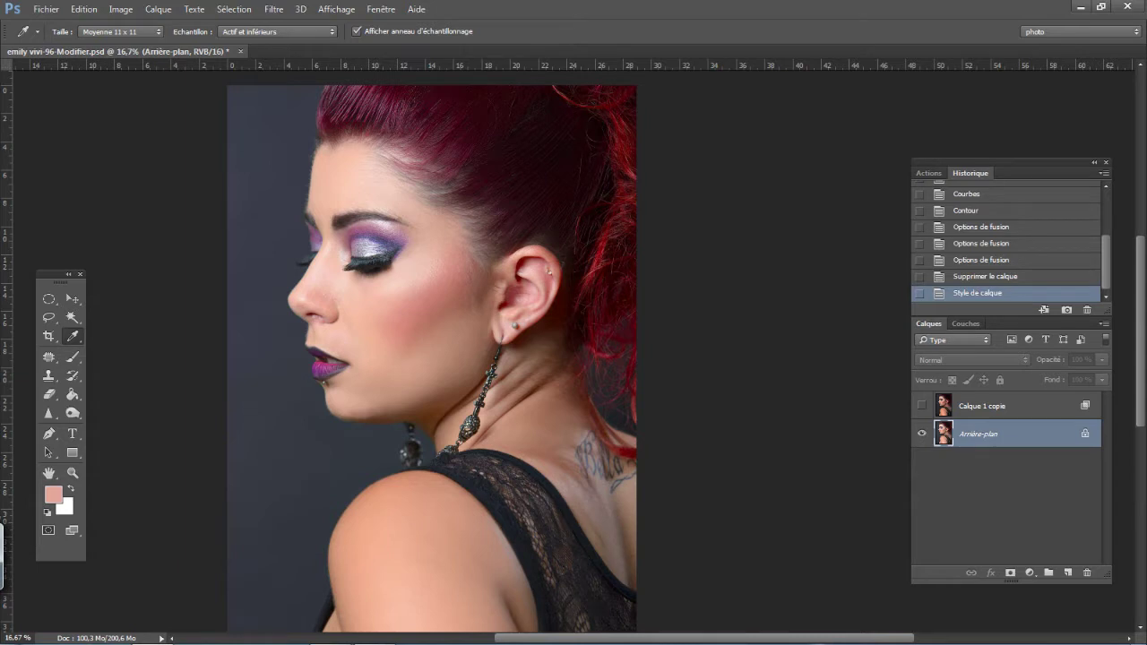
Duplicate the background layer into Arrière-plan copie.
{"action": "key", "text": "ctrl+j"}
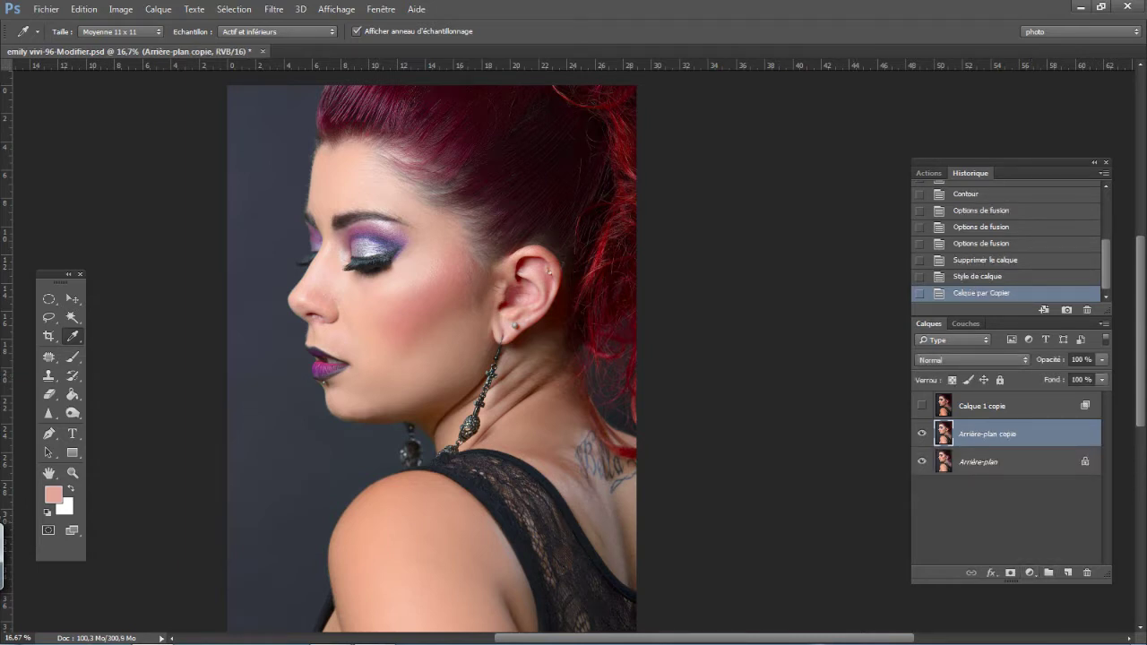
{"action": "left_click", "coordinate": [1030, 573]}
{"action": "left_click", "coordinate": [1030, 573]}
{"action": "left_click", "coordinate": [121, 9]}
{"action": "mouse_move", "coordinate": [202, 45]}
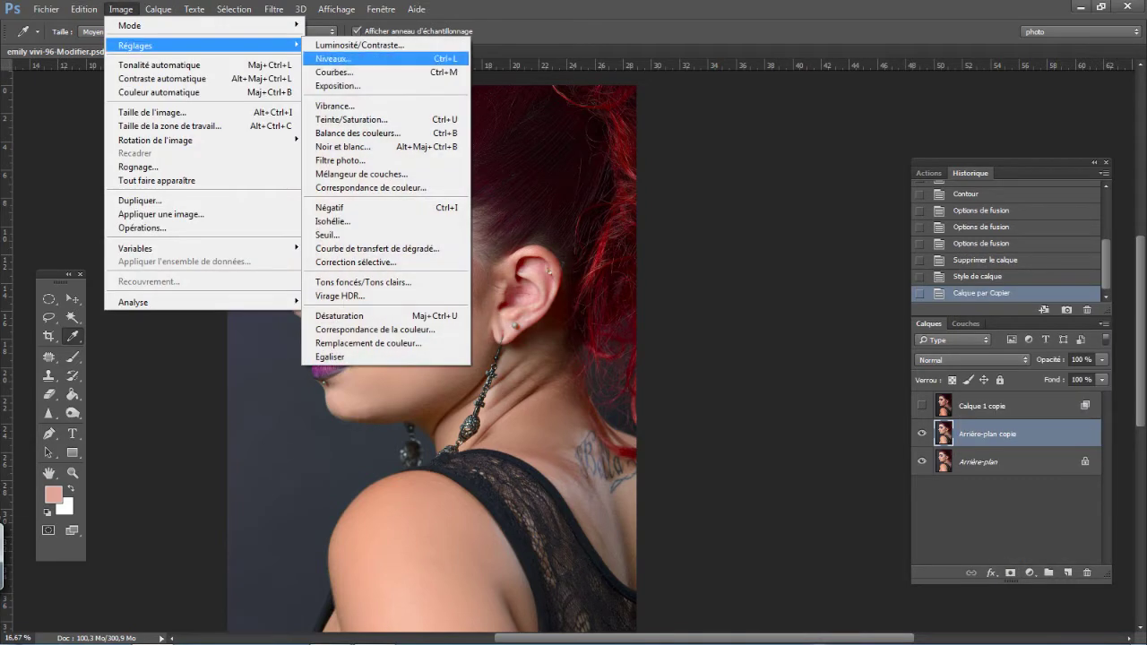
Apply a Curves adjustment mapping input 143 to output 108 on Arrière-plan copie.
{"action": "left_click", "coordinate": [334, 71]}
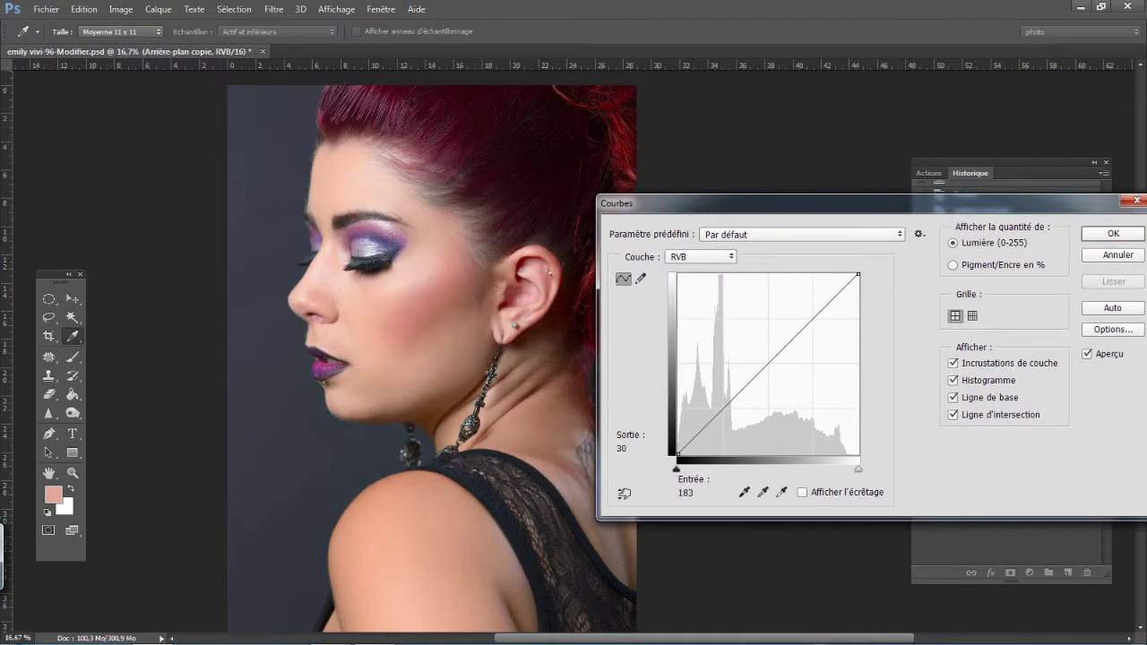
{"action": "left_click_drag", "start_coordinate": [775, 358], "coordinate": [779, 378]}
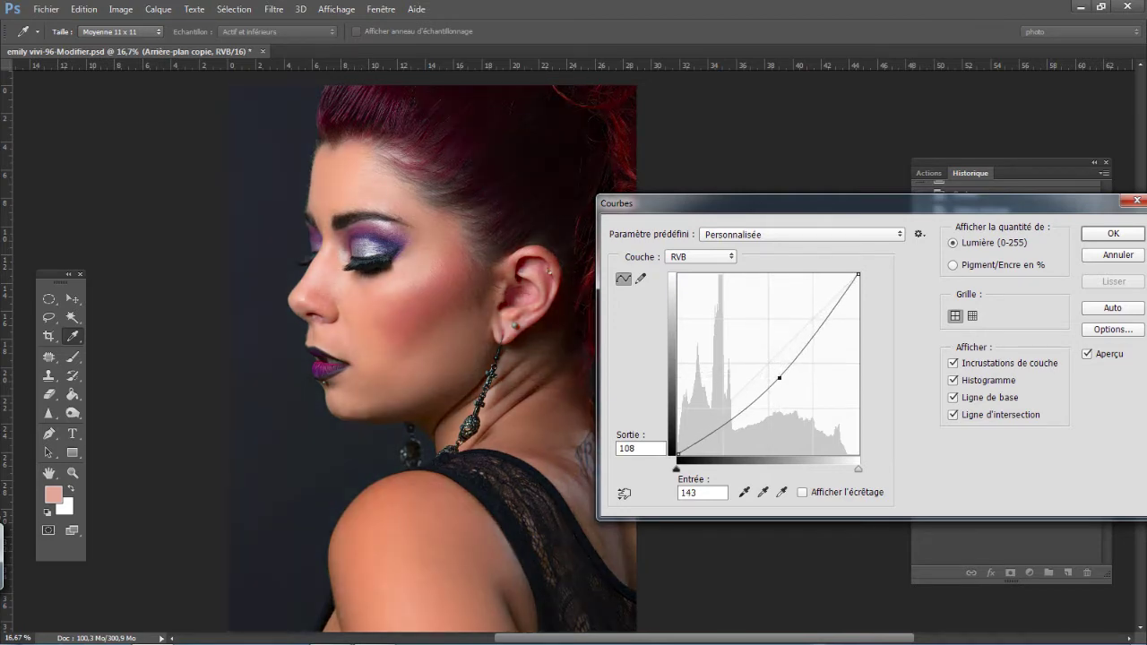
{"action": "left_click_drag", "start_coordinate": [681, 202], "coordinate": [618, 202]}
{"action": "key", "text": "Return"}
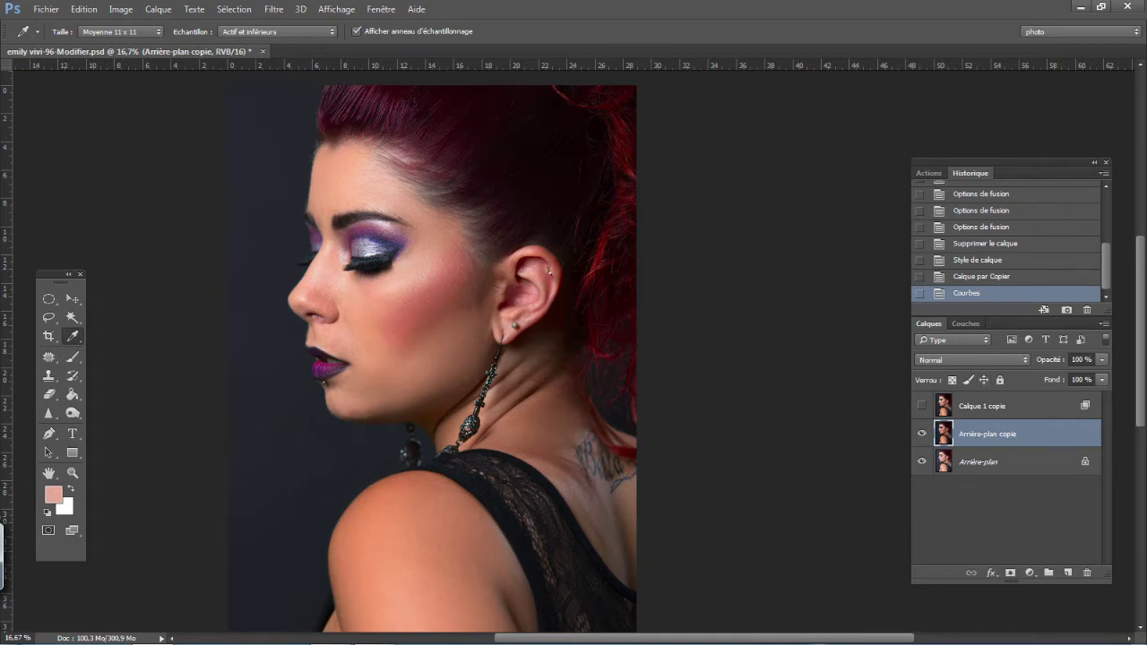
{"action": "key", "text": "6"}
{"action": "key", "text": "7"}
{"action": "key", "text": "9"}
{"action": "key", "text": "3"}
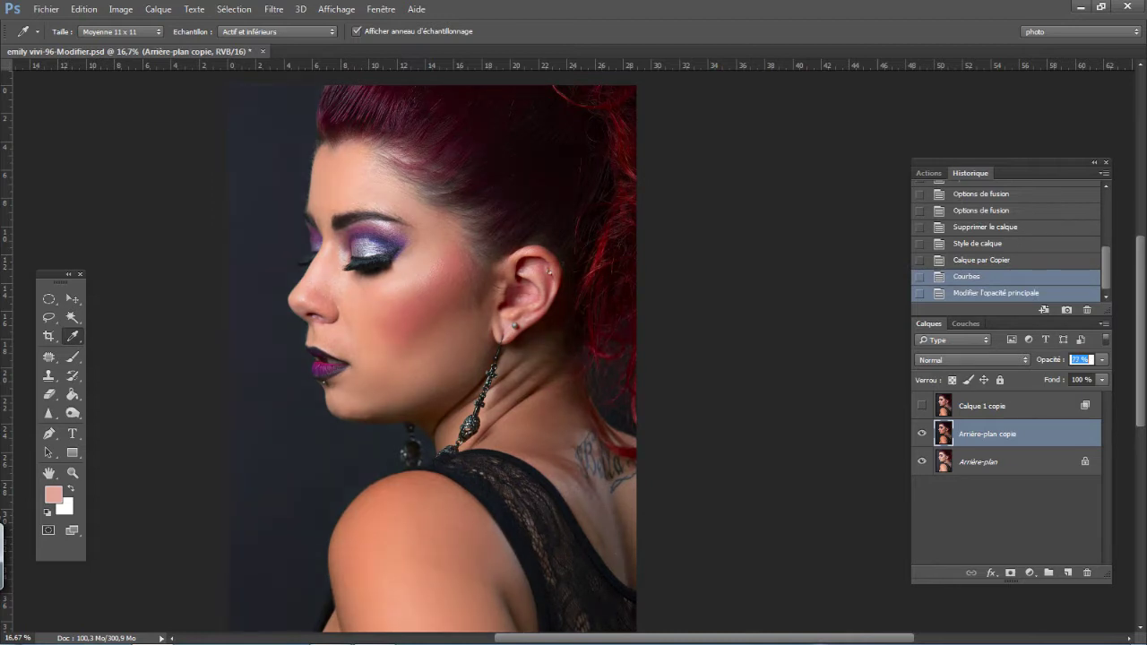
{"action": "key", "text": "6"}
{"action": "key", "text": "0"}
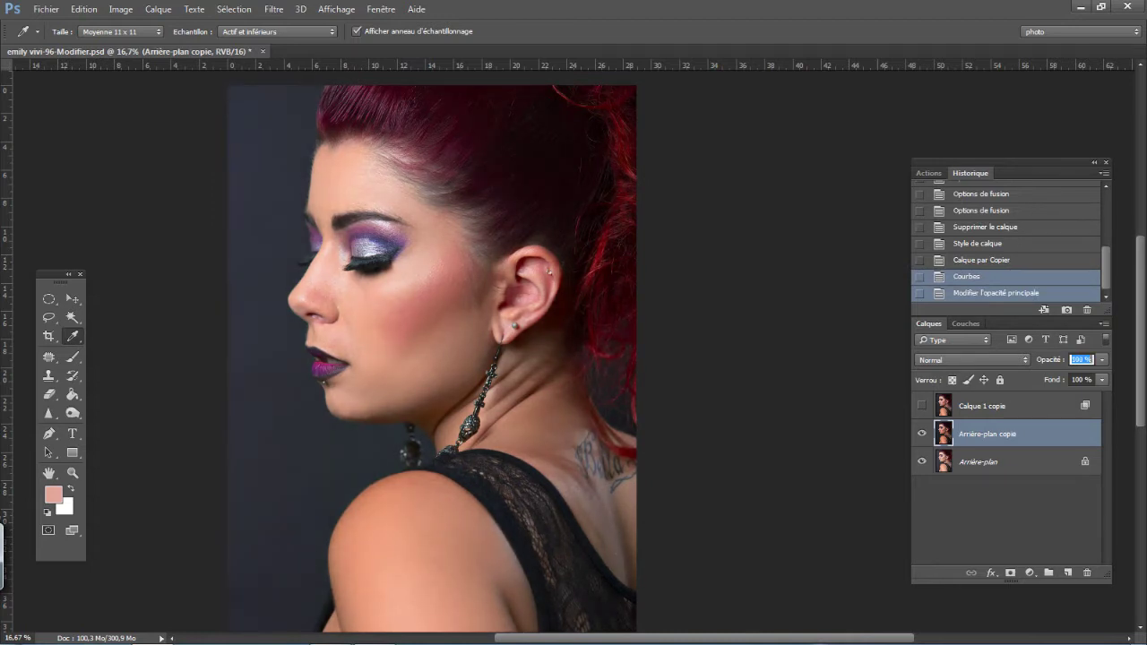
{"action": "key", "text": "Return"}
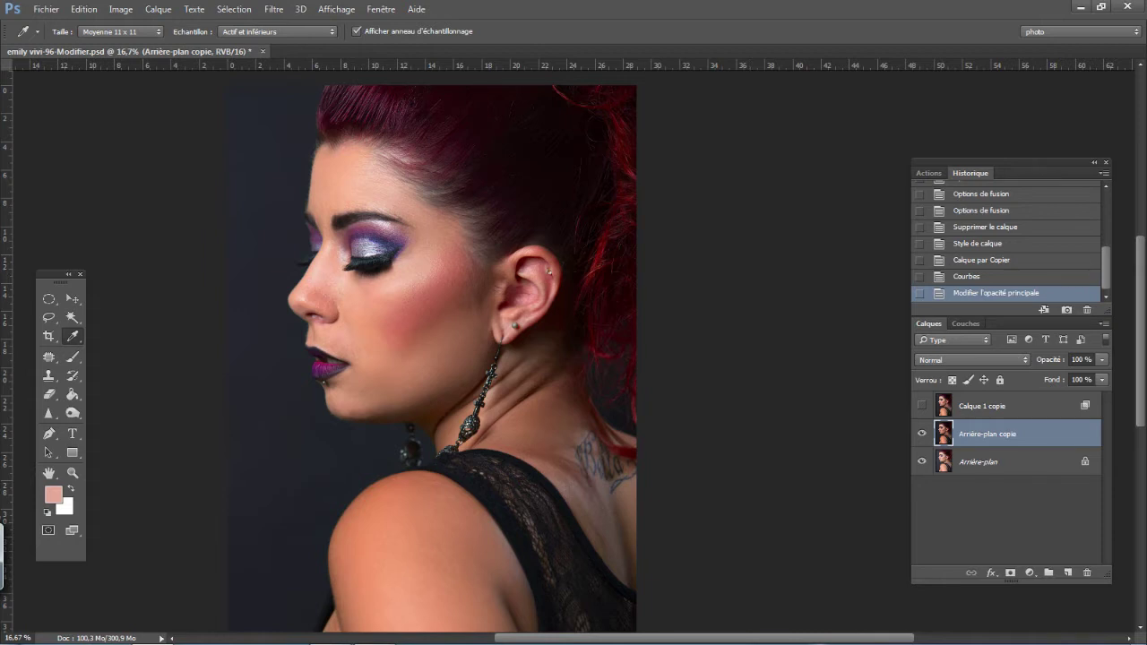
Rename the darkened copy layer to 'sombre' and bring up its blending options.
{"action": "double_click", "coordinate": [990, 433]}
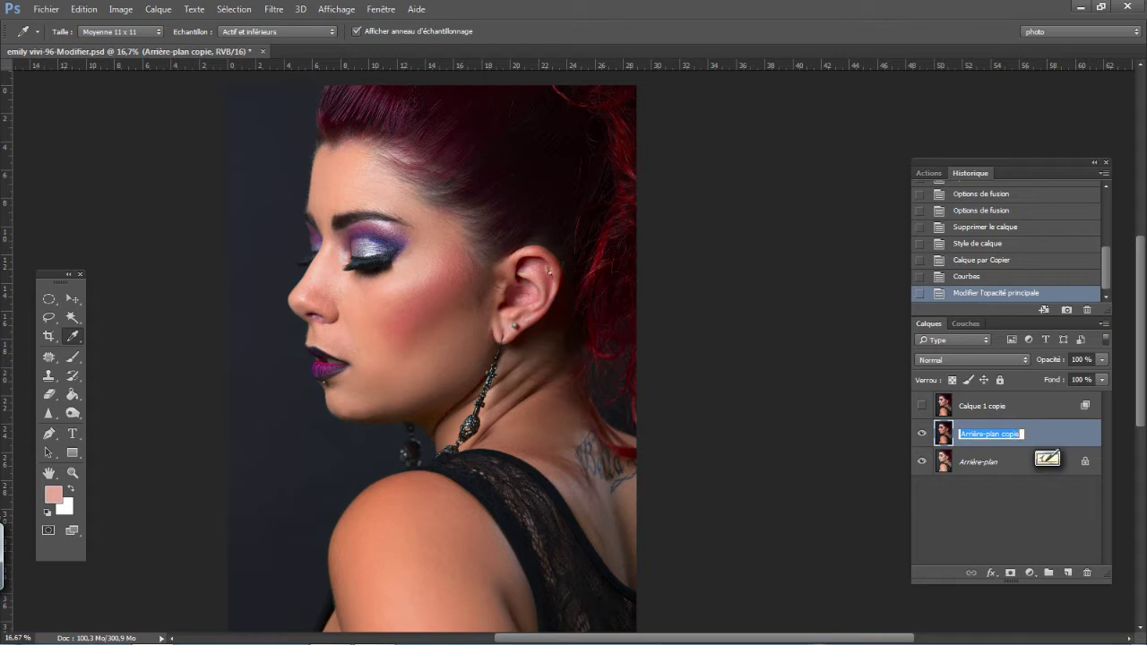
{"action": "type", "text": "sombr"}
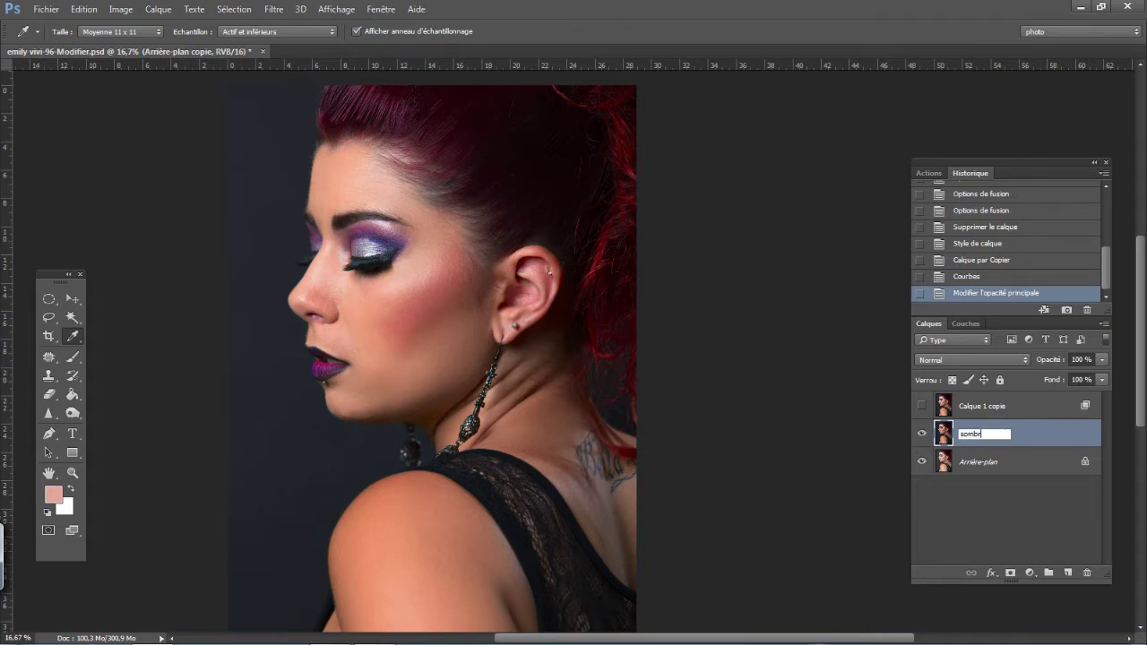
{"action": "type", "text": "e"}
{"action": "key", "text": "Return"}
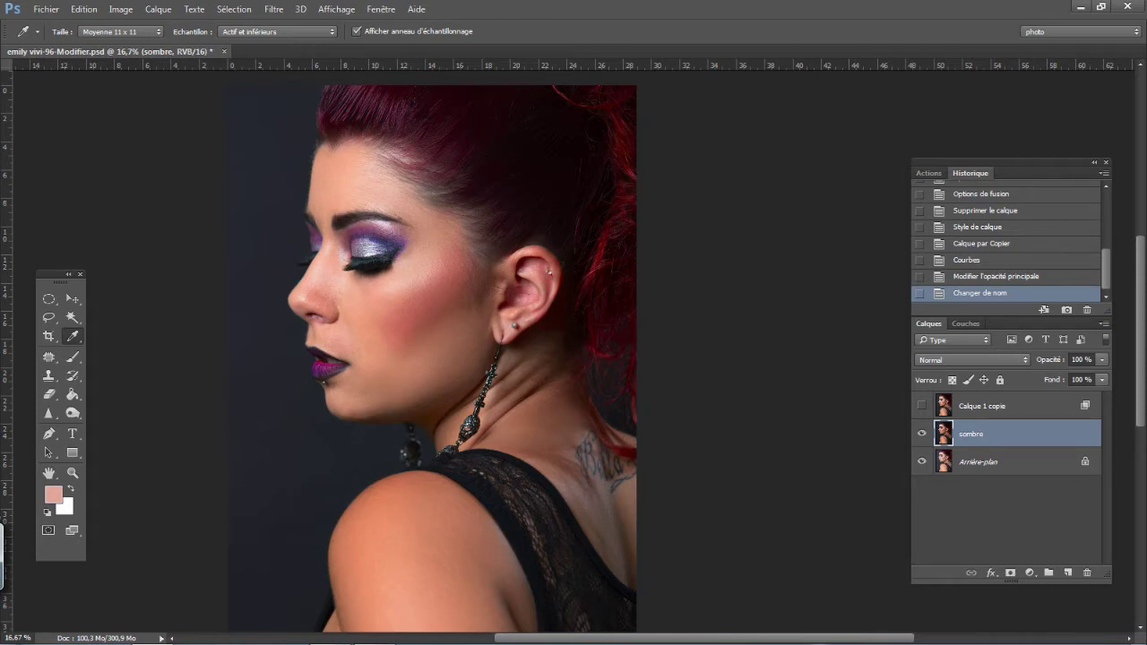
{"action": "double_click", "coordinate": [1039, 434]}
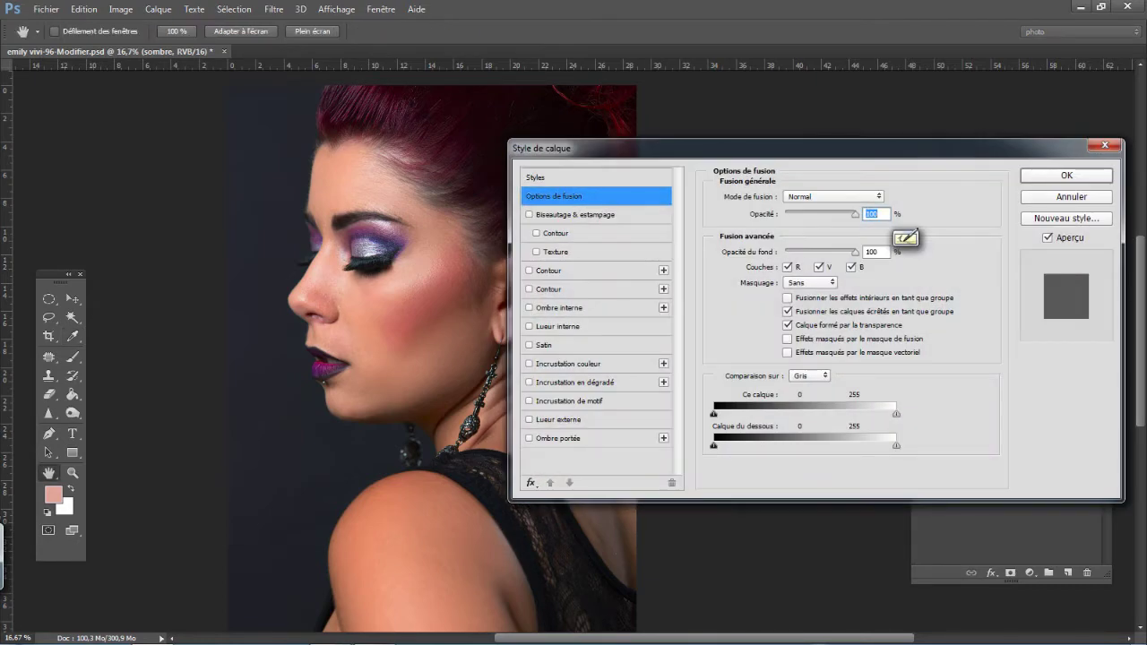
Pull the Ce calque white slider left so the sombre layer's range ends at 86.
{"action": "mouse_move", "coordinate": [905, 237]}
{"action": "left_mouse_down"}
{"action": "mouse_move", "coordinate": [1019, 240]}
{"action": "mouse_move", "coordinate": [760, 270]}
{"action": "left_mouse_up"}
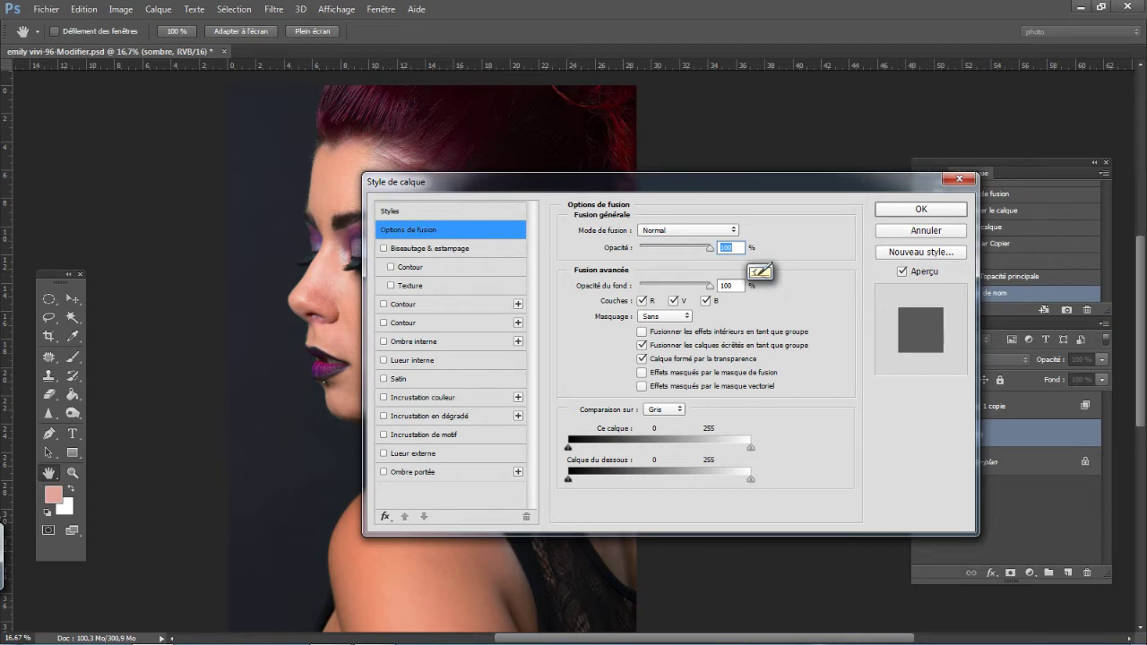
{"action": "left_click_drag", "start_coordinate": [760, 270], "coordinate": [967, 219]}
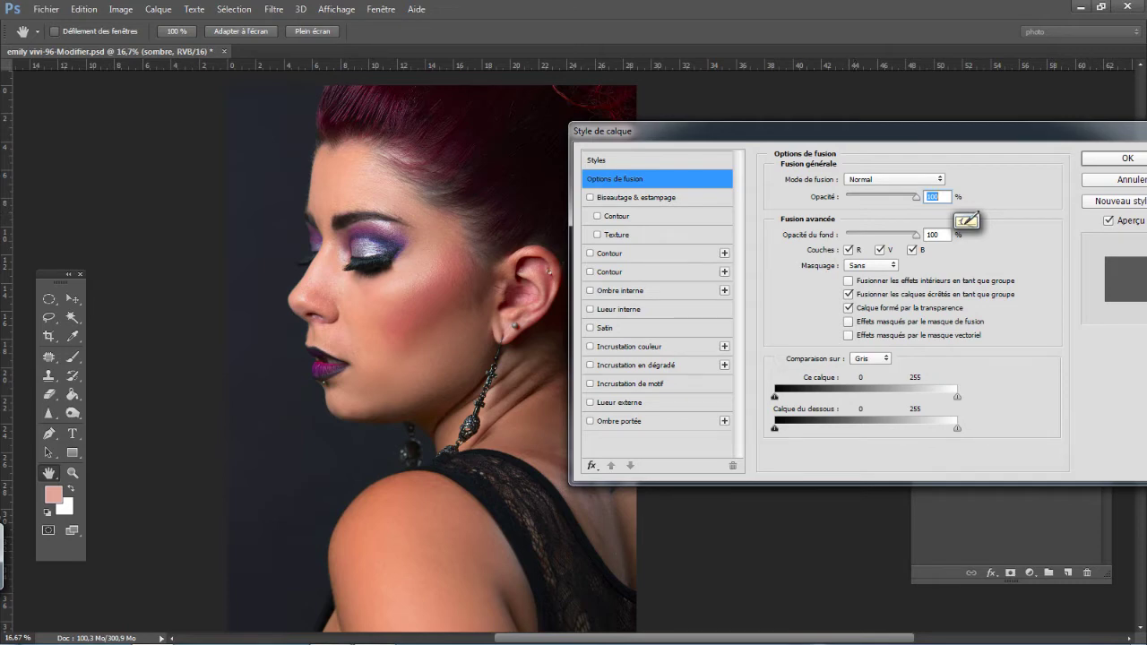
{"action": "mouse_move", "coordinate": [967, 221]}
{"action": "left_mouse_down"}
{"action": "mouse_move", "coordinate": [556, 207]}
{"action": "mouse_move", "coordinate": [1001, 199]}
{"action": "mouse_move", "coordinate": [974, 197]}
{"action": "left_mouse_up"}
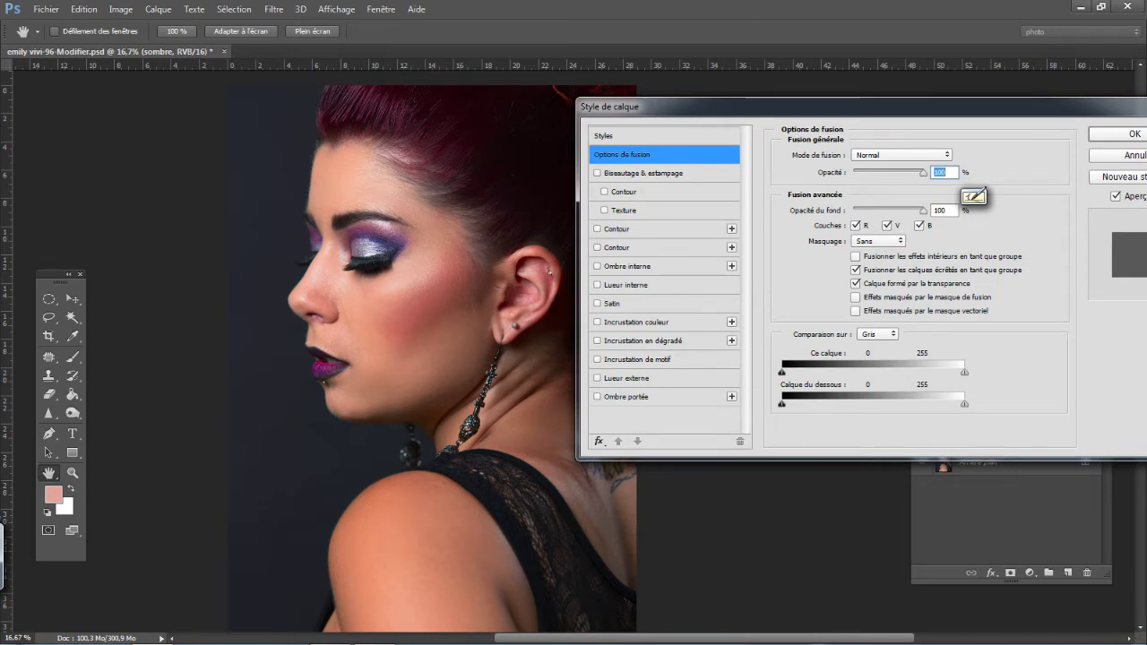
{"action": "left_click_drag", "start_coordinate": [964, 372], "coordinate": [864, 372]}
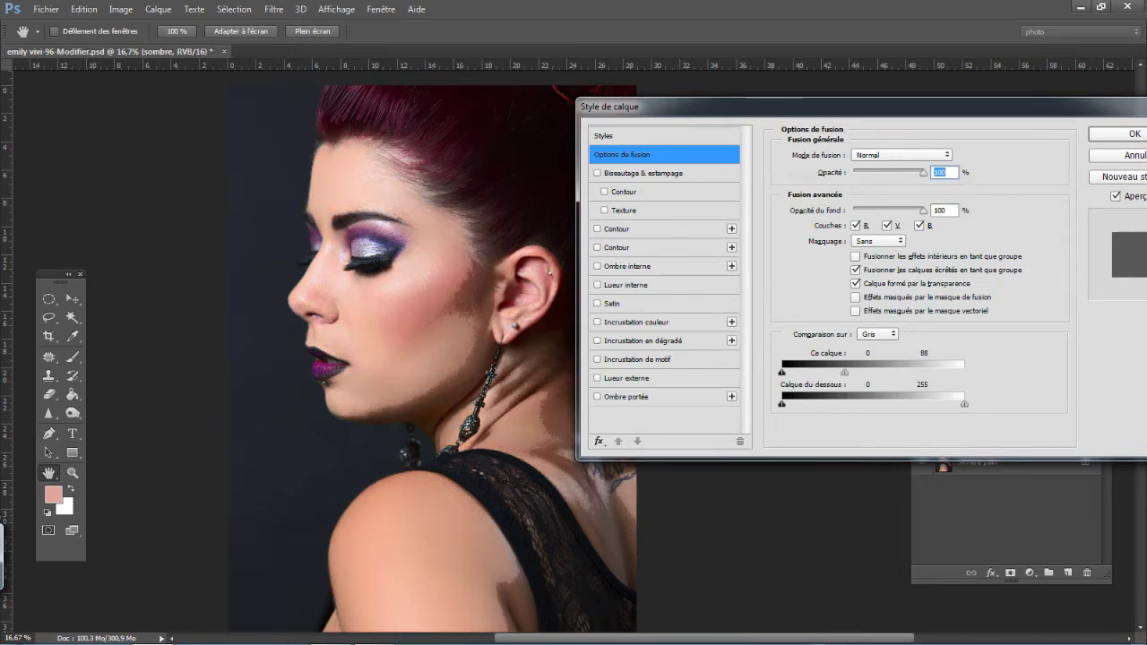
Set rough Blend If limits, with Calque du dessous from 78 to 152.
{"action": "left_click_drag", "start_coordinate": [645, 107], "coordinate": [738, 109]}
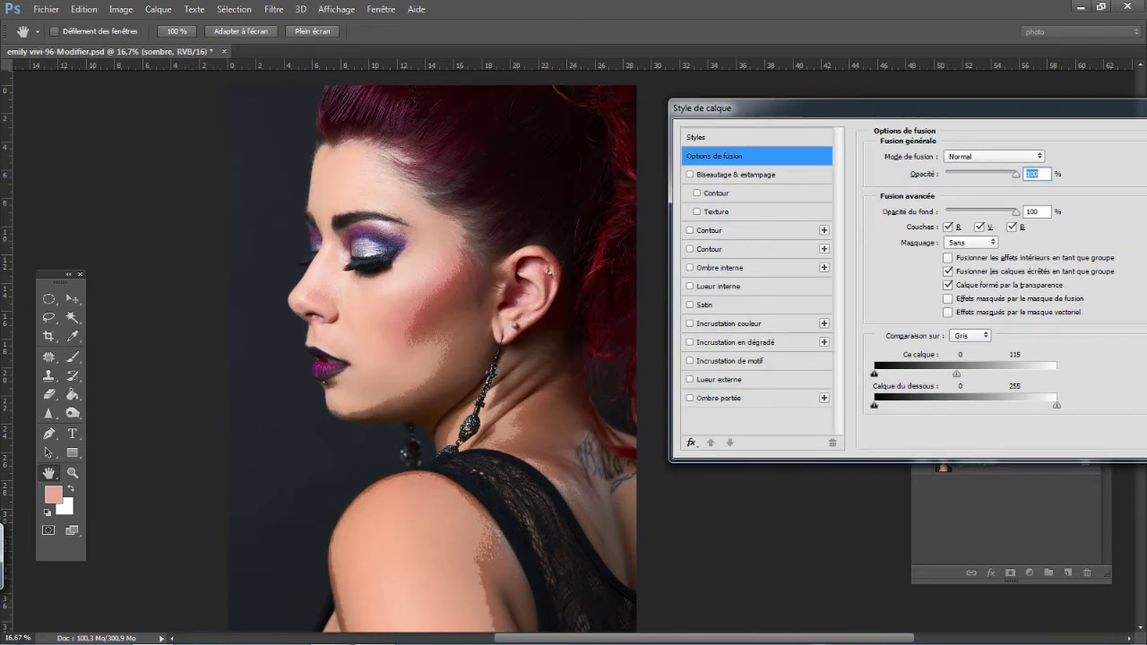
{"action": "mouse_move", "coordinate": [956, 373]}
{"action": "left_mouse_down"}
{"action": "mouse_move", "coordinate": [920, 374]}
{"action": "mouse_move", "coordinate": [1057, 374]}
{"action": "left_mouse_up"}
{"action": "mouse_move", "coordinate": [874, 374]}
{"action": "left_mouse_down"}
{"action": "mouse_move", "coordinate": [1018, 374]}
{"action": "mouse_move", "coordinate": [874, 374]}
{"action": "left_mouse_up"}
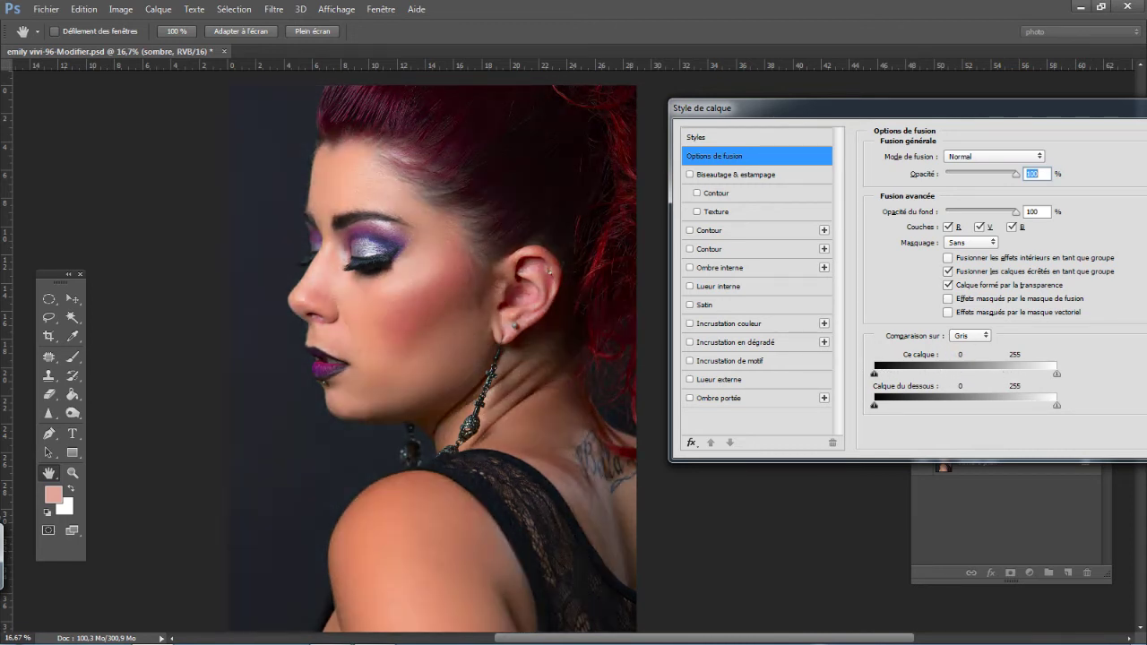
{"action": "mouse_move", "coordinate": [1057, 374]}
{"action": "left_mouse_down"}
{"action": "mouse_move", "coordinate": [936, 374]}
{"action": "mouse_move", "coordinate": [1056, 373]}
{"action": "left_mouse_up"}
{"action": "mouse_move", "coordinate": [874, 405]}
{"action": "left_mouse_down"}
{"action": "mouse_move", "coordinate": [931, 405]}
{"action": "mouse_move", "coordinate": [874, 405]}
{"action": "left_mouse_up"}
{"action": "mouse_move", "coordinate": [1057, 405]}
{"action": "left_mouse_down"}
{"action": "mouse_move", "coordinate": [984, 405]}
{"action": "mouse_move", "coordinate": [1056, 405]}
{"action": "left_mouse_up"}
Split the Ce calque shadow and highlight handles for softer fades.
{"action": "left_click_drag", "start_coordinate": [1057, 374], "coordinate": [1037, 374]}
{"action": "mouse_move", "coordinate": [1037, 374]}
{"action": "left_mouse_down"}
{"action": "mouse_move", "coordinate": [991, 374]}
{"action": "mouse_move", "coordinate": [1057, 373]}
{"action": "mouse_move", "coordinate": [934, 374]}
{"action": "mouse_move", "coordinate": [1028, 374]}
{"action": "mouse_move", "coordinate": [993, 374]}
{"action": "left_mouse_up"}
{"action": "mouse_move", "coordinate": [875, 375]}
{"action": "left_mouse_down"}
{"action": "mouse_move", "coordinate": [924, 375]}
{"action": "mouse_move", "coordinate": [882, 374]}
{"action": "left_mouse_up"}
{"action": "mouse_move", "coordinate": [1058, 375]}
{"action": "left_mouse_down"}
{"action": "mouse_move", "coordinate": [1026, 375]}
{"action": "mouse_move", "coordinate": [1050, 374]}
{"action": "left_mouse_up"}
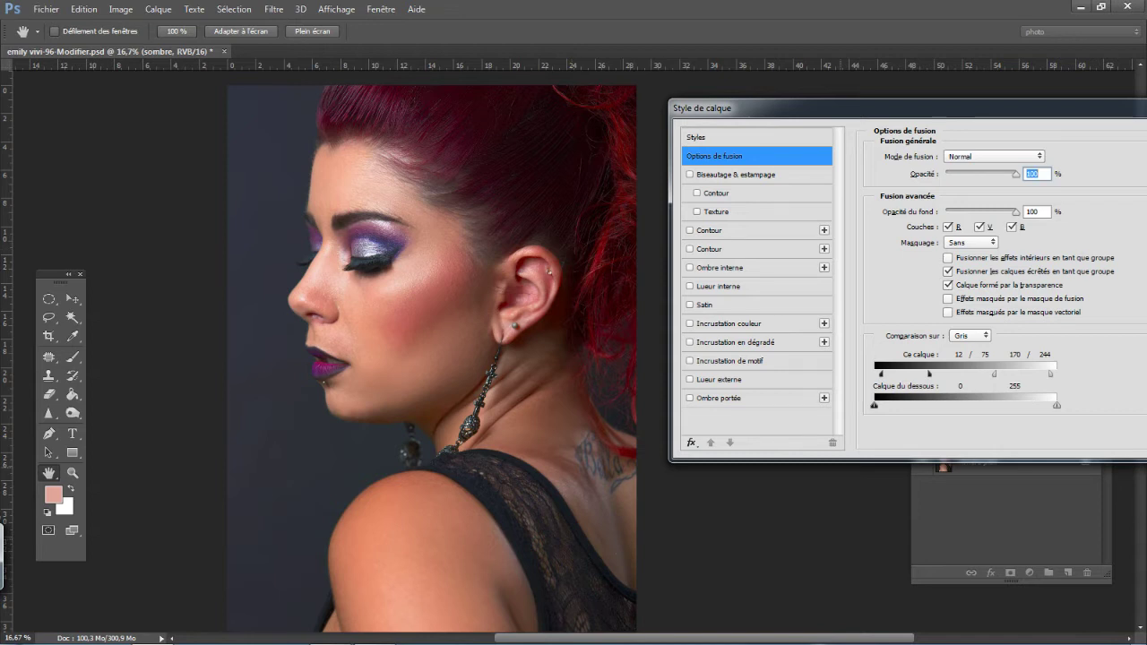
Split the Calque du dessous handles to 0/61 shadows and highlights ending at 255.
{"action": "left_click_drag", "start_coordinate": [874, 405], "coordinate": [919, 405]}
{"action": "left_click_drag", "start_coordinate": [1057, 406], "coordinate": [1007, 405]}
{"action": "left_click_drag", "start_coordinate": [1056, 405], "coordinate": [1056, 374]}
{"action": "type", "text": "0"}
{"action": "type", "text": "100"}
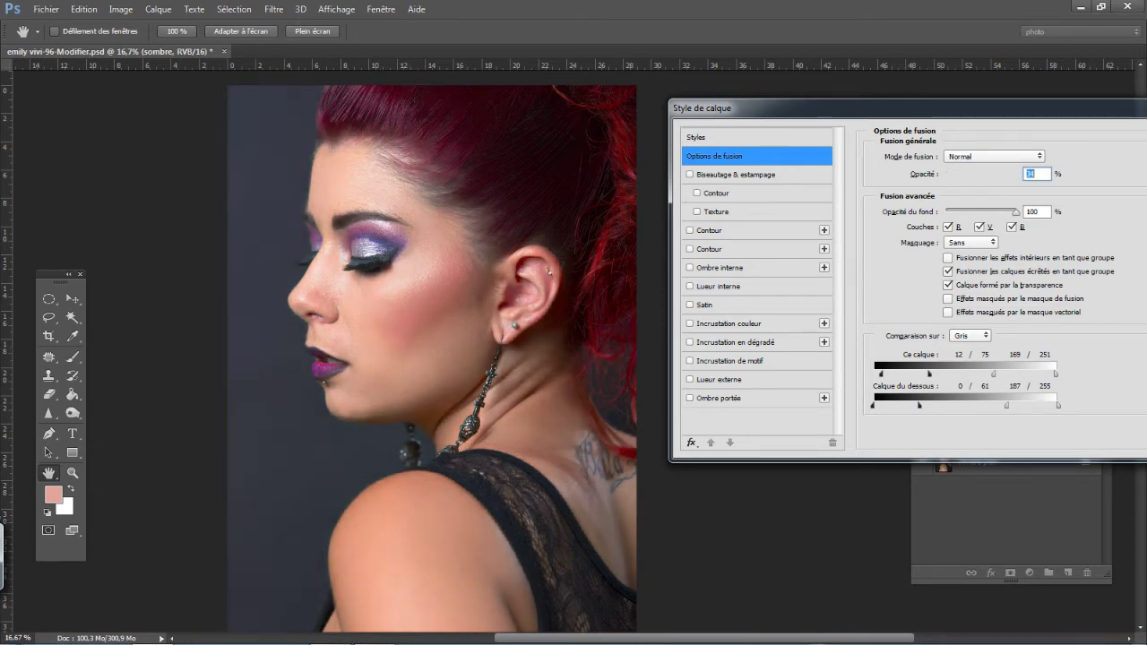
Preview Eclaircir and Obscurcir blend modes, keep Normal, and apply the layer style.
{"action": "left_click", "coordinate": [993, 156]}
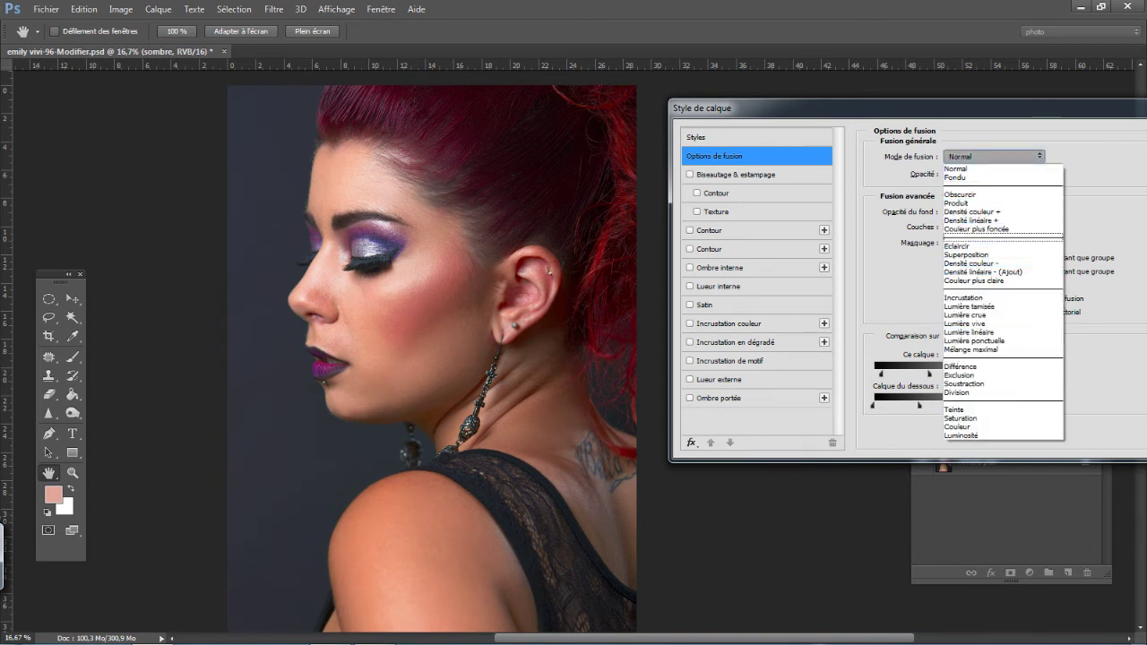
{"action": "left_click", "coordinate": [957, 246]}
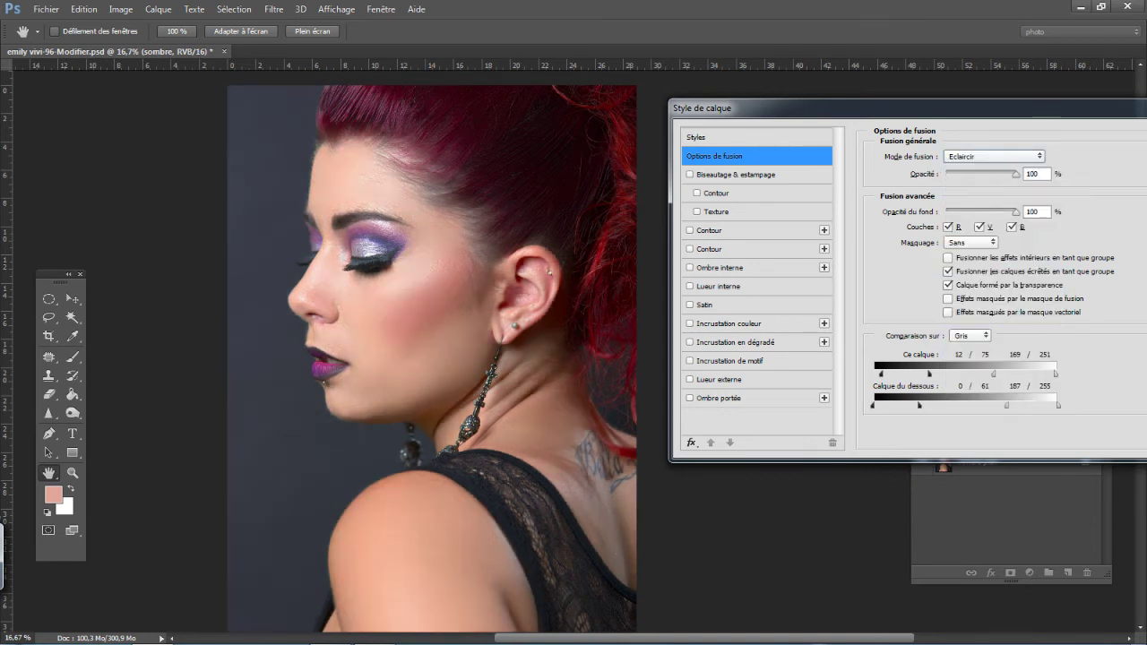
{"action": "left_click", "coordinate": [993, 156]}
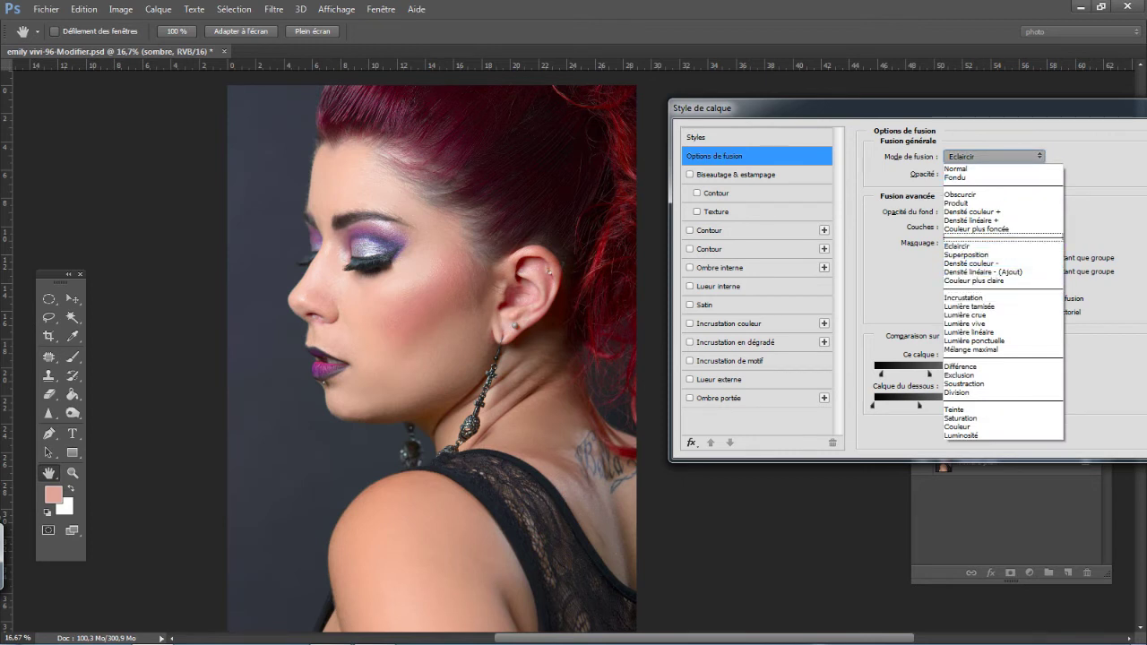
{"action": "left_click", "coordinate": [961, 194]}
{"action": "left_click", "coordinate": [994, 156]}
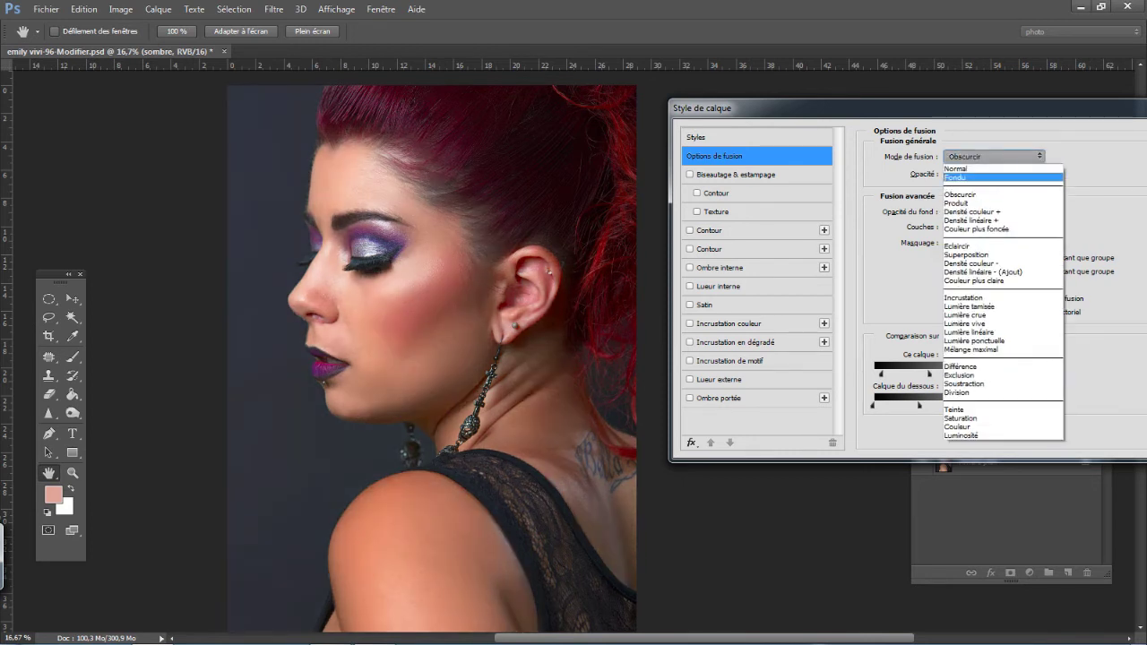
{"action": "left_click", "coordinate": [964, 168]}
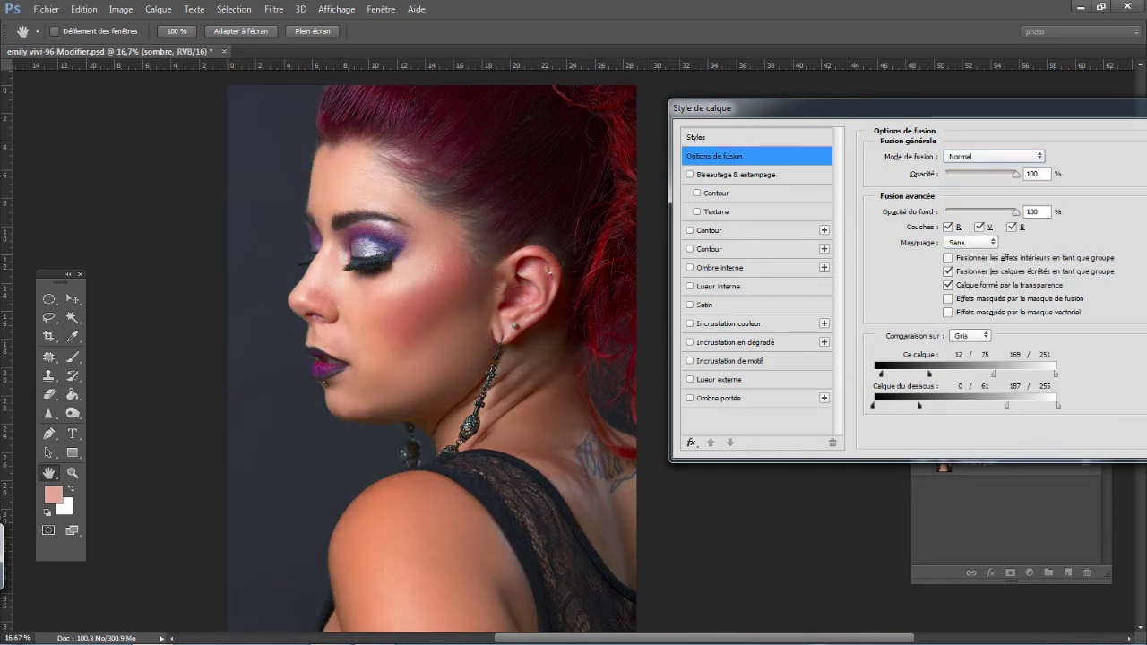
{"action": "left_click_drag", "start_coordinate": [762, 108], "coordinate": [576, 125]}
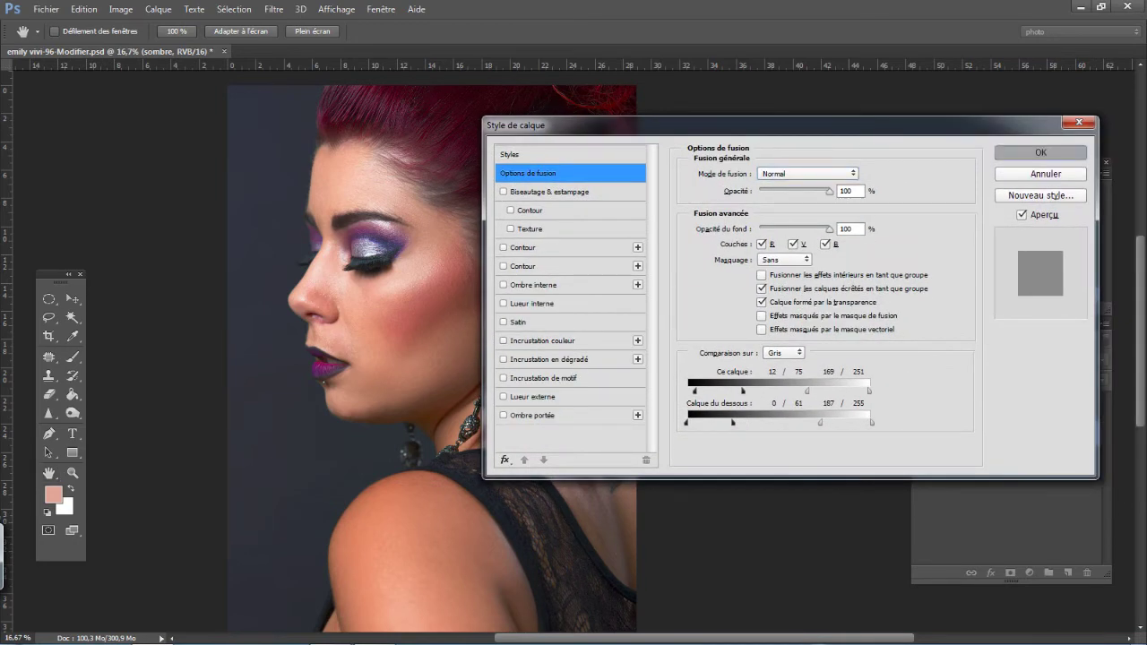
{"action": "key", "text": "Return"}
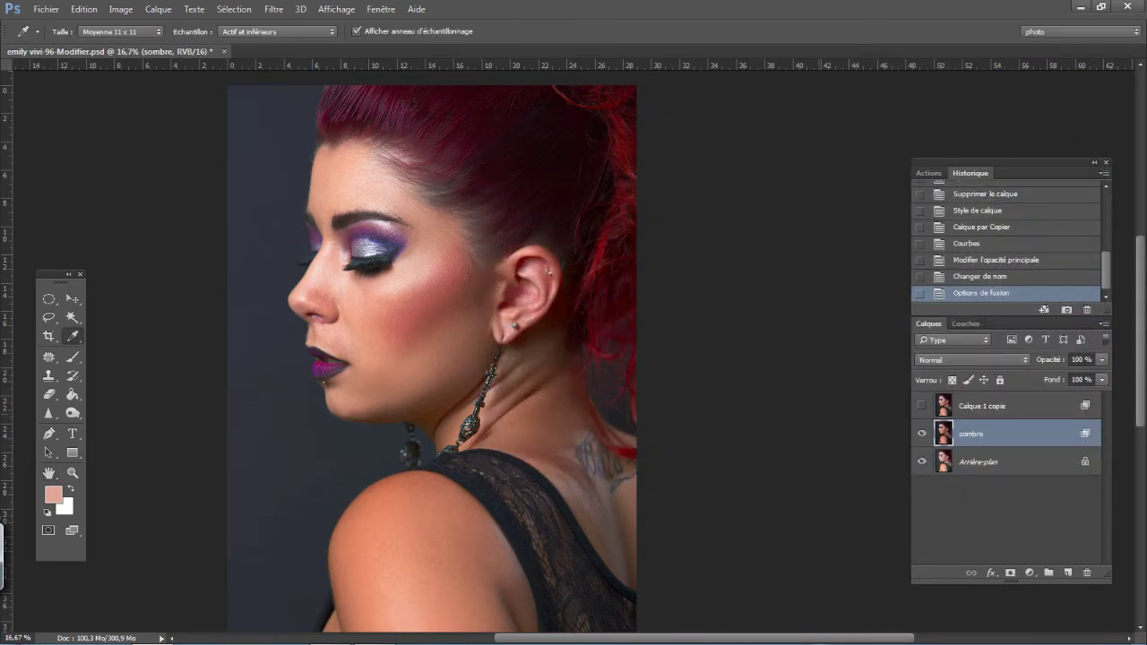
Compare the portrait with sombre off and on, then hide Arrière-plan to view sombre alone.
{"action": "left_click", "coordinate": [921, 434]}
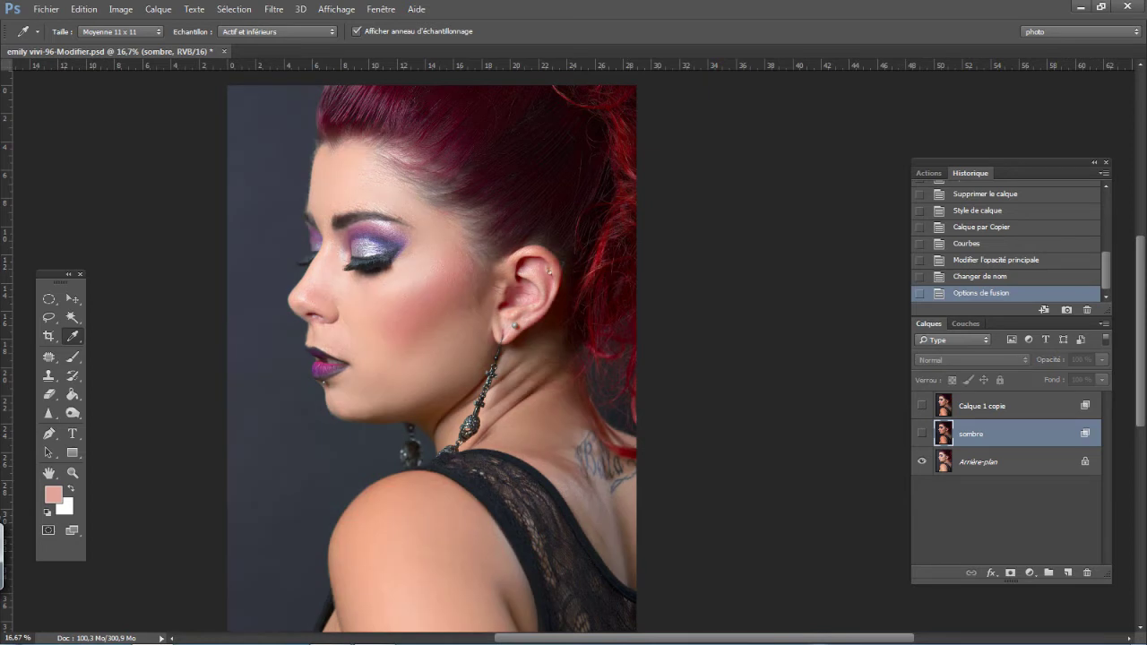
{"action": "left_click", "coordinate": [921, 433]}
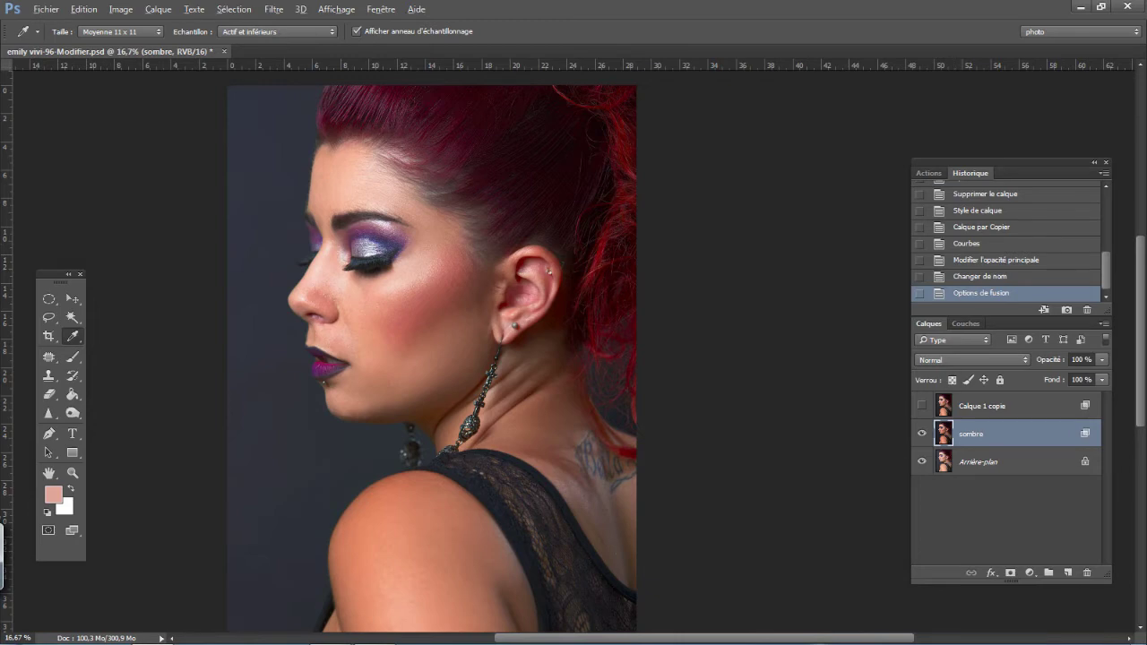
{"action": "left_click", "coordinate": [921, 462]}
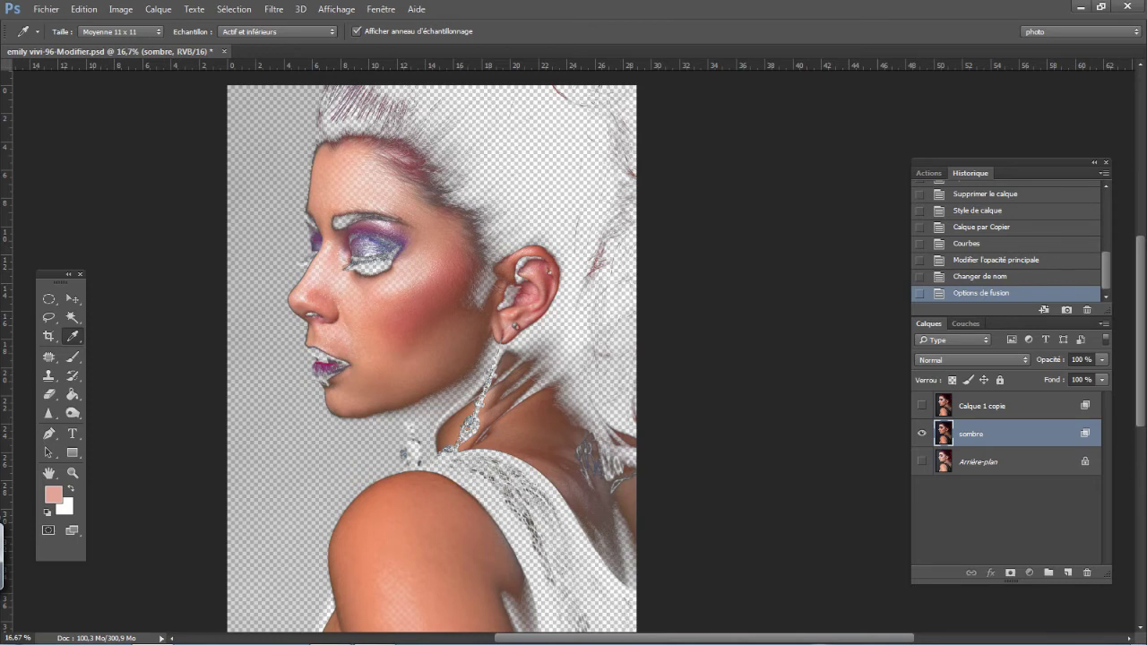
Retune Blend If to Ce calque 11/87–161/251 and Calque du dessous 0/61–186/255, then confirm.
{"action": "double_click", "coordinate": [1031, 434]}
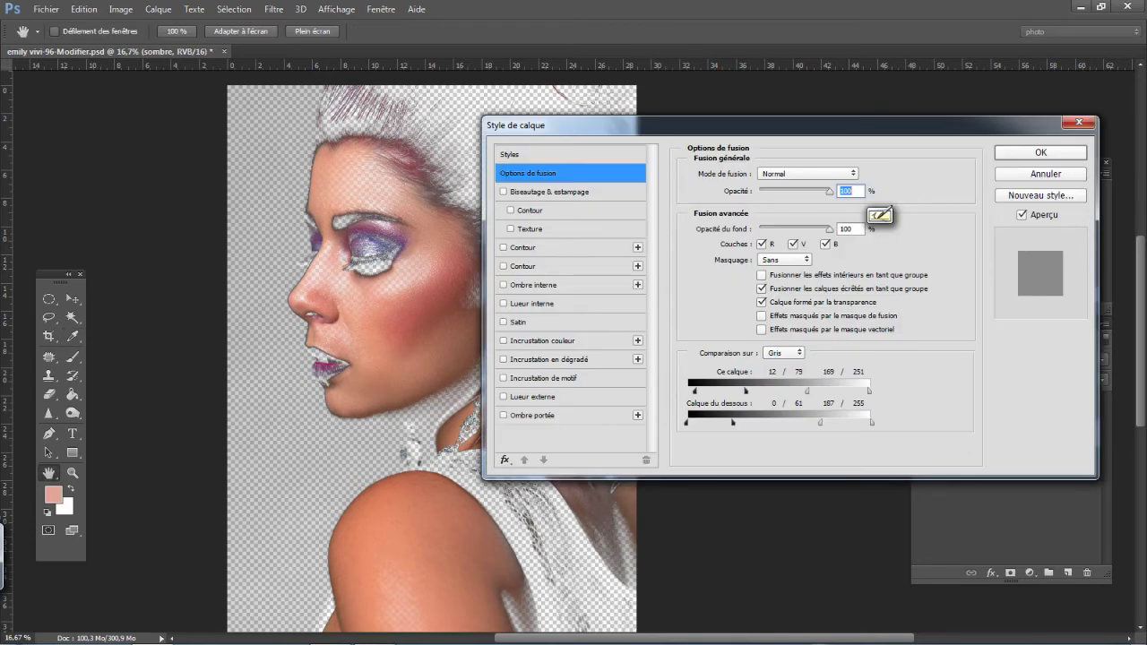
{"action": "left_click_drag", "start_coordinate": [744, 391], "coordinate": [797, 392]}
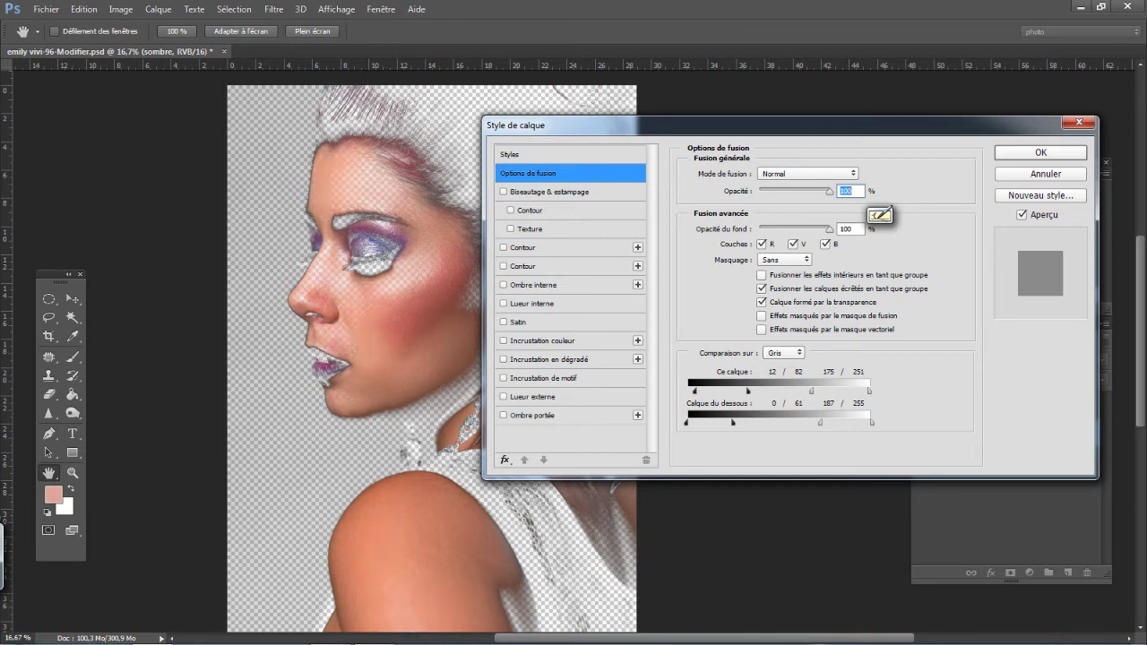
{"action": "left_click_drag", "start_coordinate": [797, 391], "coordinate": [802, 391]}
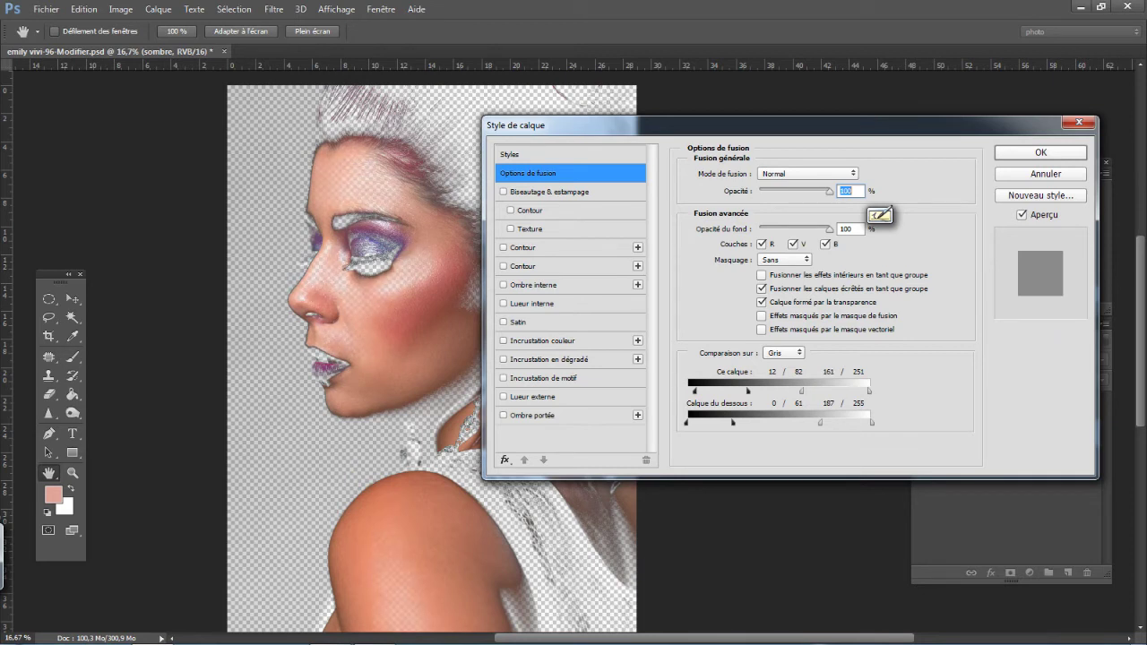
{"action": "left_click_drag", "start_coordinate": [749, 392], "coordinate": [693, 391]}
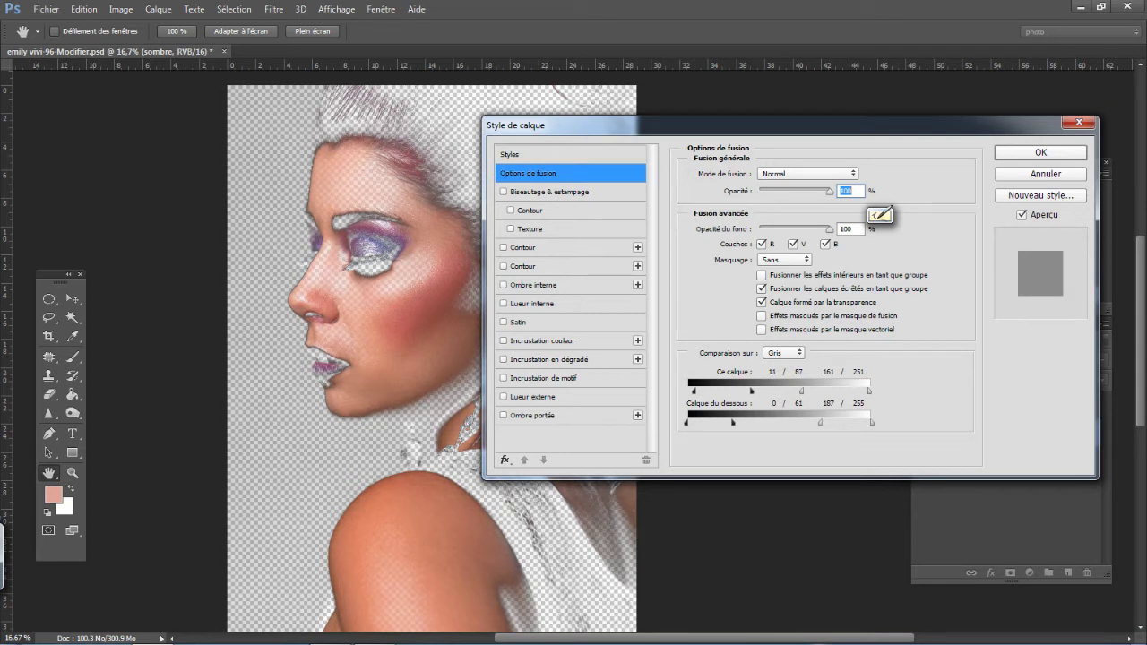
{"action": "left_click_drag", "start_coordinate": [821, 422], "coordinate": [820, 422]}
{"action": "left_click", "coordinate": [1041, 152]}
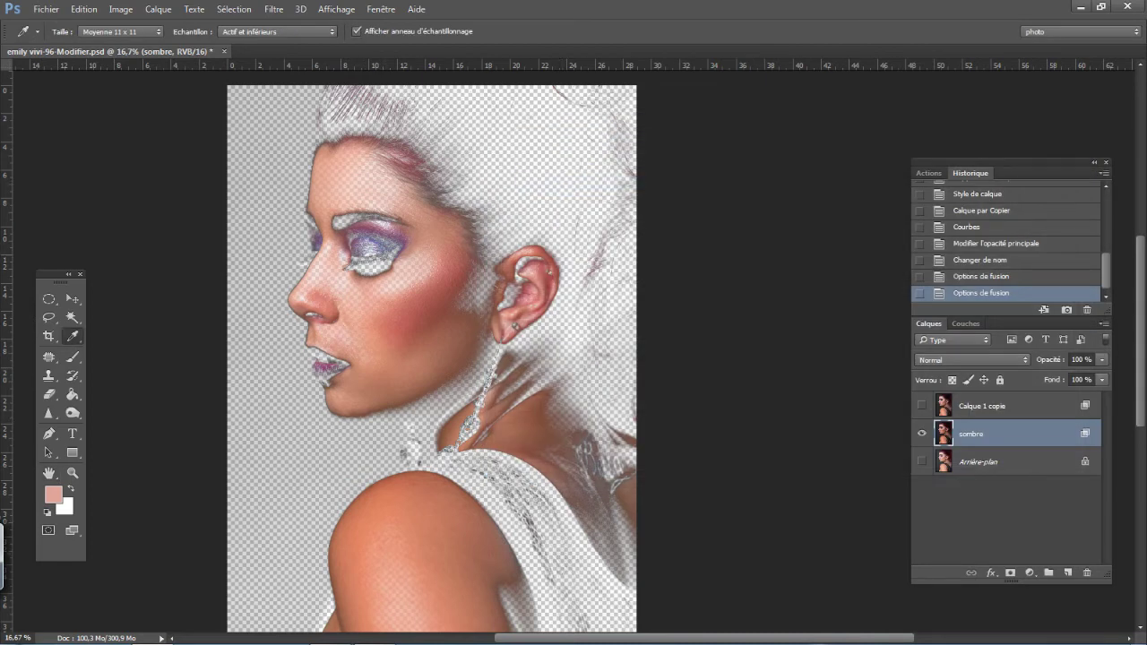
Show Arrière-plan again and toggle sombre repeatedly to compare the portrait before and after.
{"action": "left_click", "coordinate": [922, 462]}
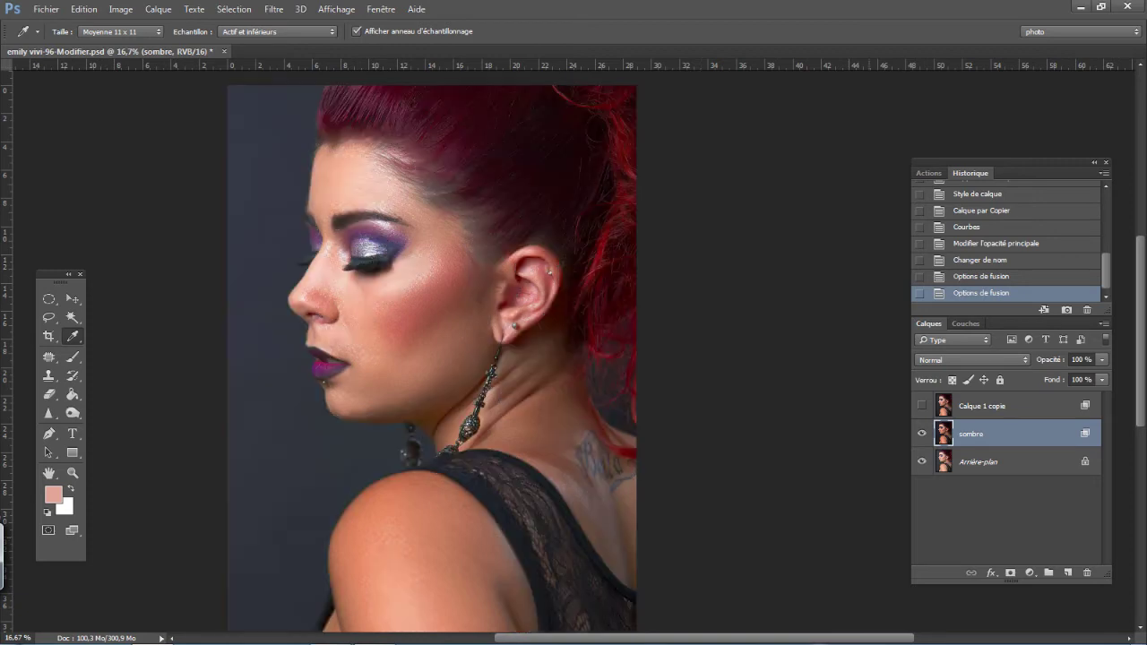
{"action": "left_click", "coordinate": [922, 434]}
{"action": "left_click", "coordinate": [921, 433]}
{"action": "left_click", "coordinate": [922, 434]}
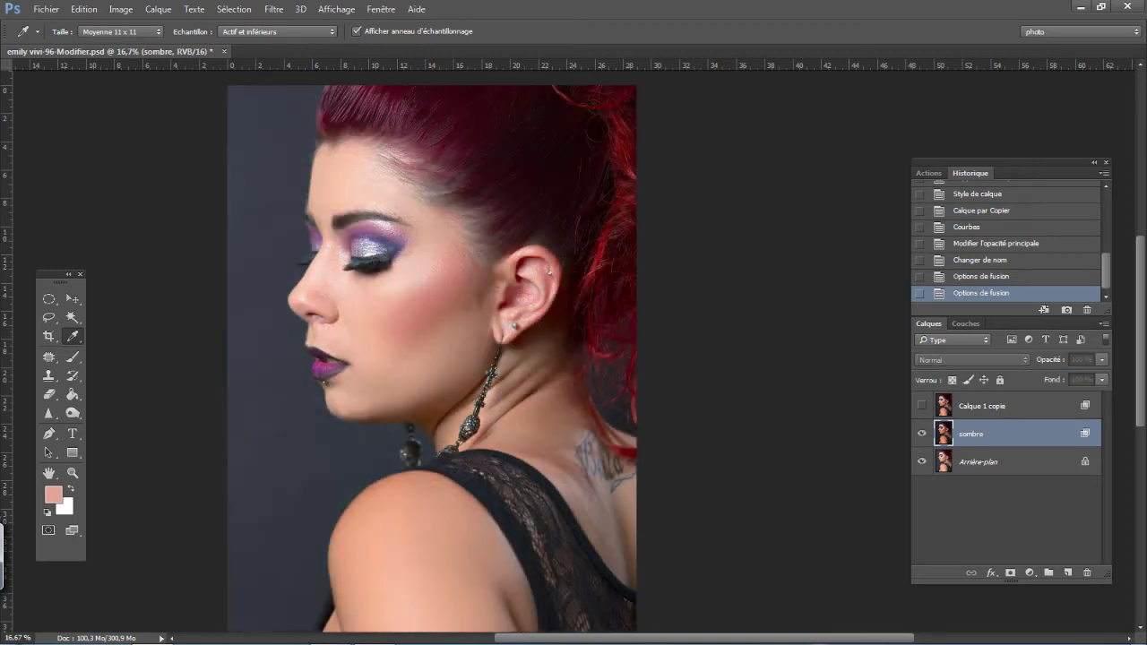
{"action": "left_click", "coordinate": [921, 433]}
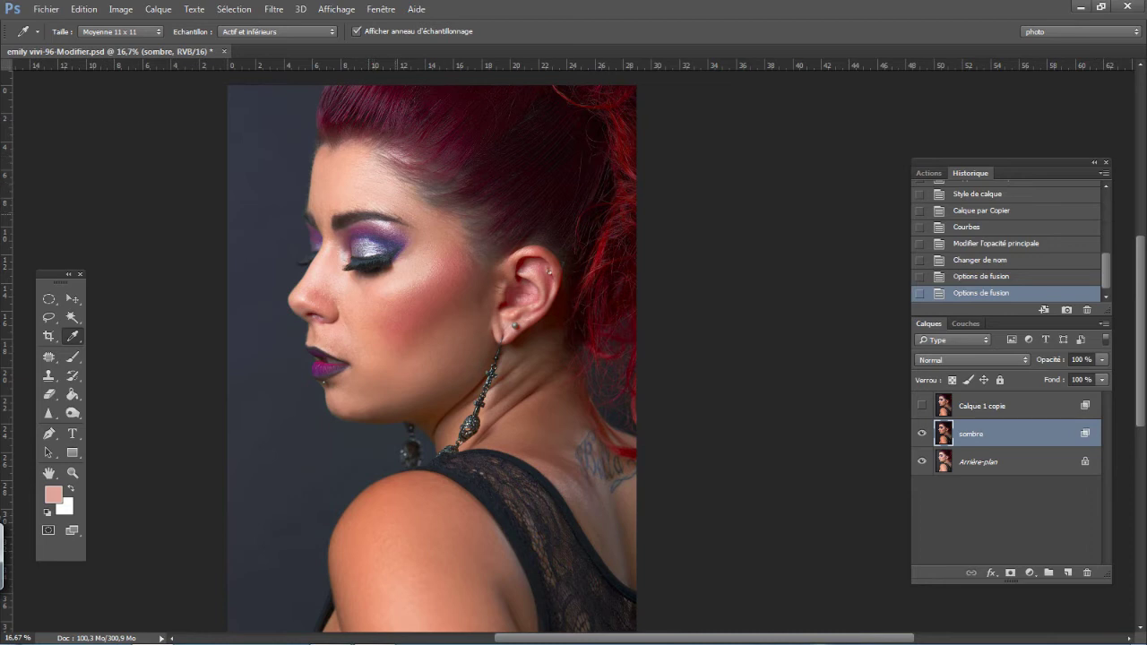
{"action": "left_click", "coordinate": [921, 433]}
{"action": "left_click", "coordinate": [922, 433]}
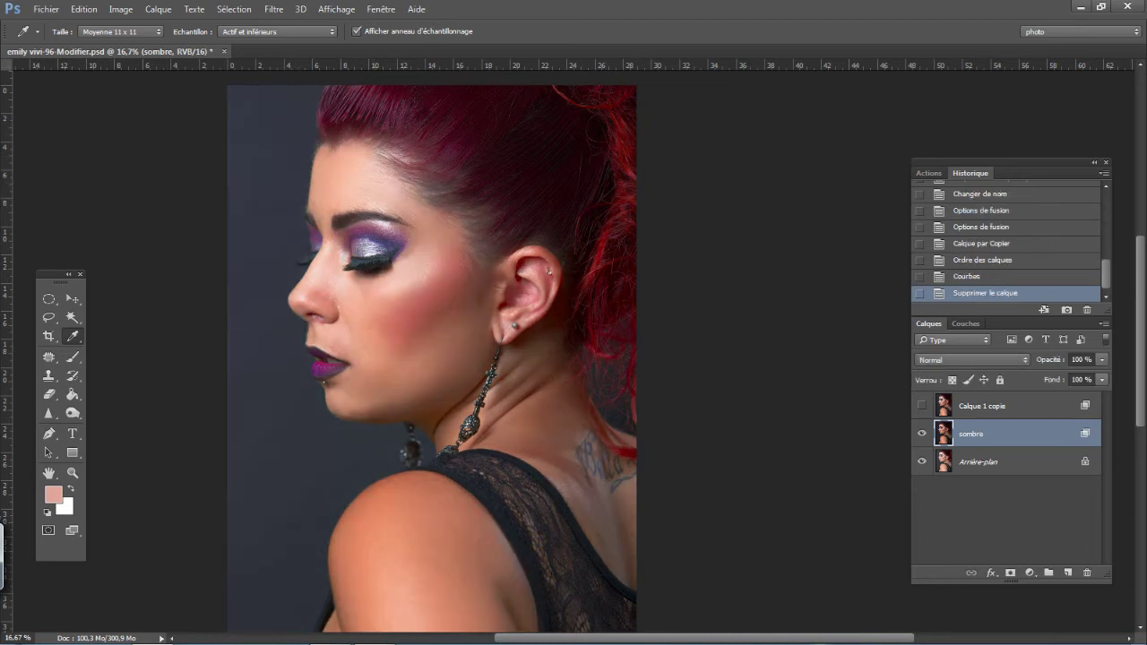
{"action": "left_click", "coordinate": [921, 434]}
{"action": "left_click", "coordinate": [921, 434]}
{"action": "left_click", "coordinate": [922, 434], "text": "alt"}
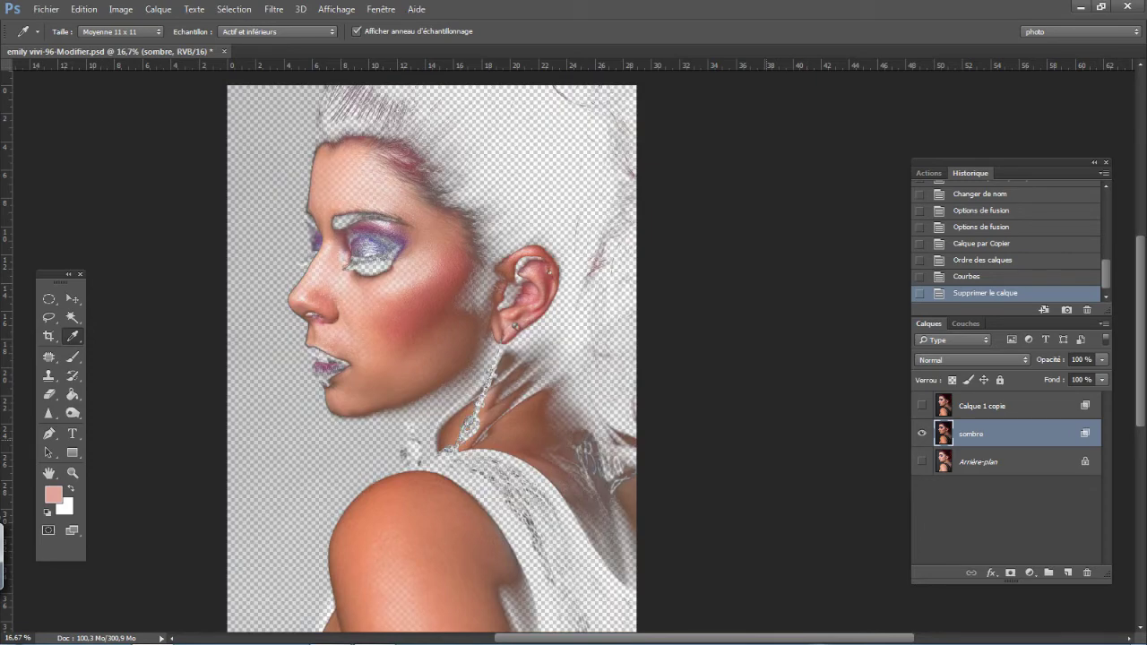
{"action": "left_click", "coordinate": [922, 462], "text": "alt"}
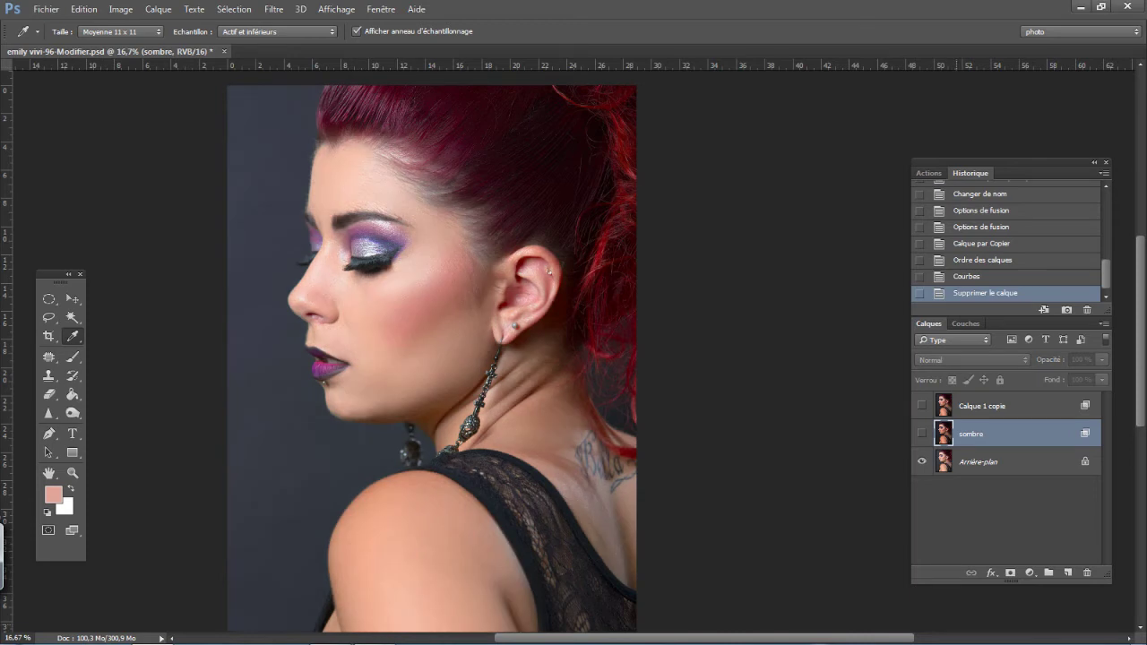
{"action": "left_click", "coordinate": [922, 434]}
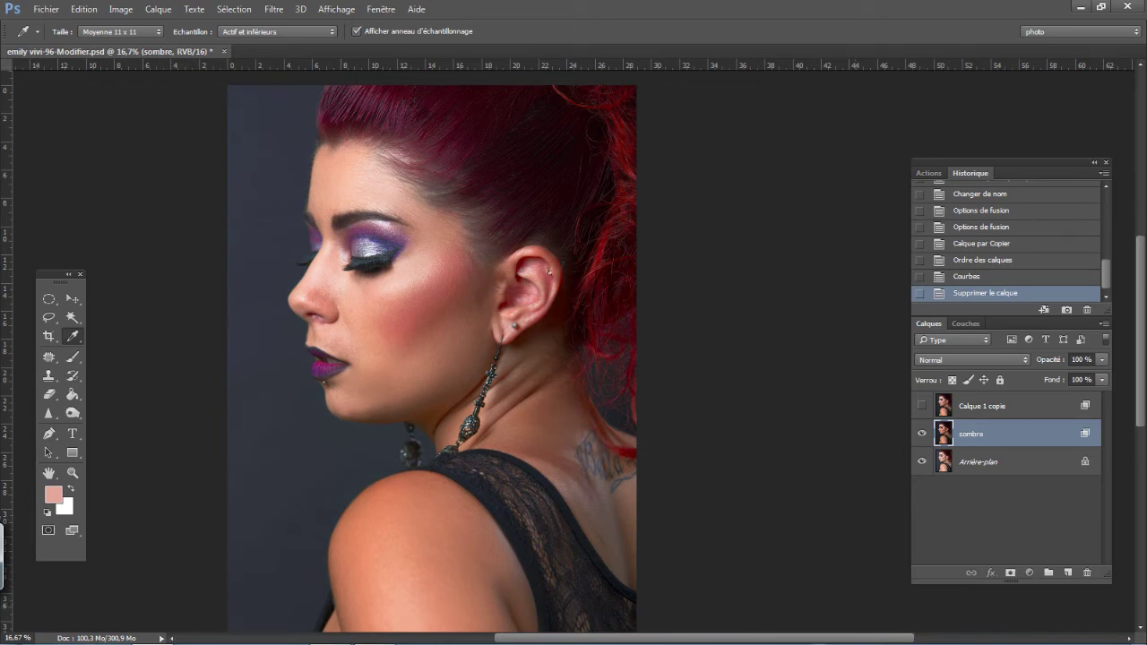
Set the sombre layer's Opacité to 70% in its Options de fusion.
{"action": "double_click", "coordinate": [1031, 433]}
{"action": "left_click_drag", "start_coordinate": [359, 90], "coordinate": [703, 157]}
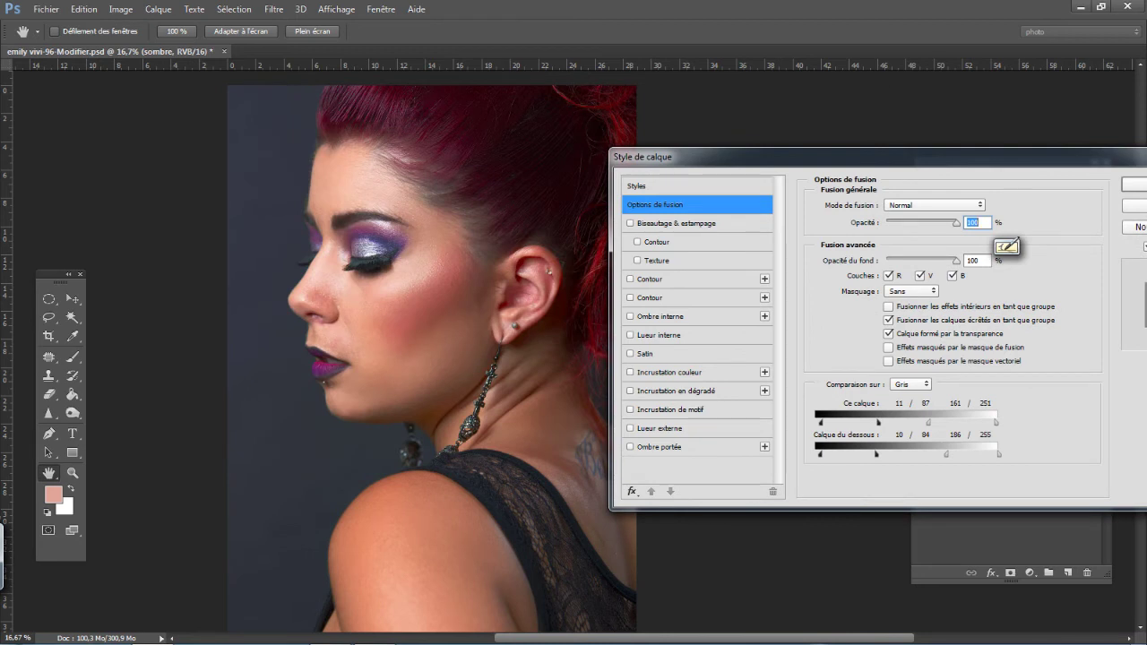
{"action": "key", "text": "alt"}
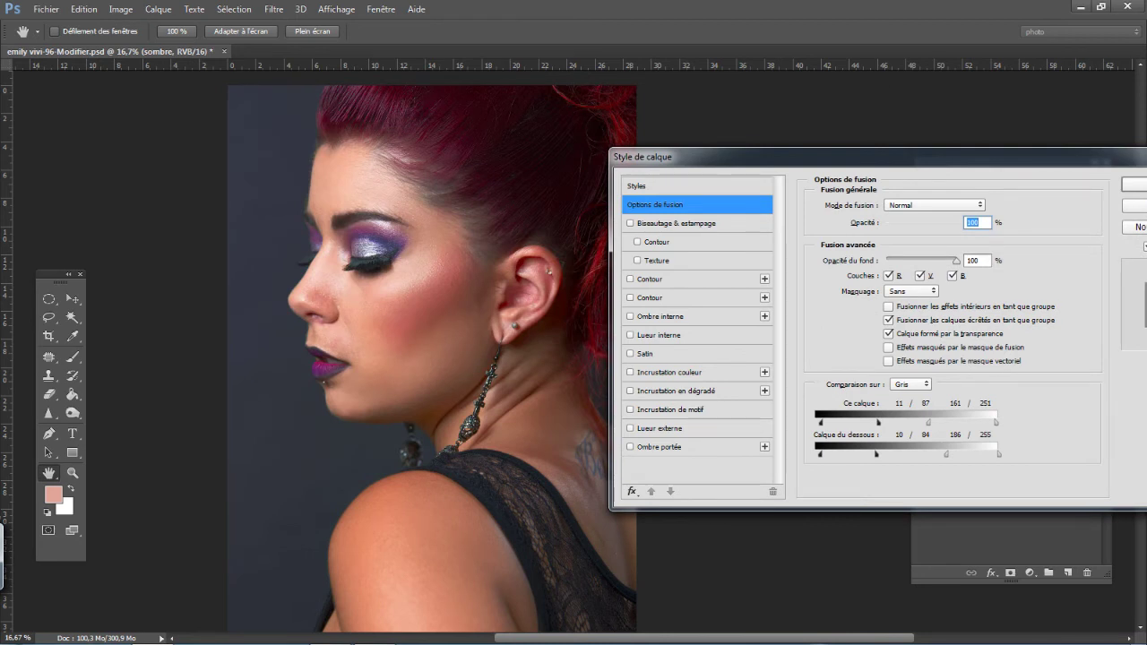
{"action": "key", "text": "shift+Down"}
{"action": "key", "text": "shift+Down"}
{"action": "key", "text": "shift+Down"}
{"action": "key", "text": "Down"}
{"action": "key", "text": "Down"}
{"action": "key", "text": "Down"}
{"action": "key", "text": "Down"}
{"action": "key", "text": "Down"}
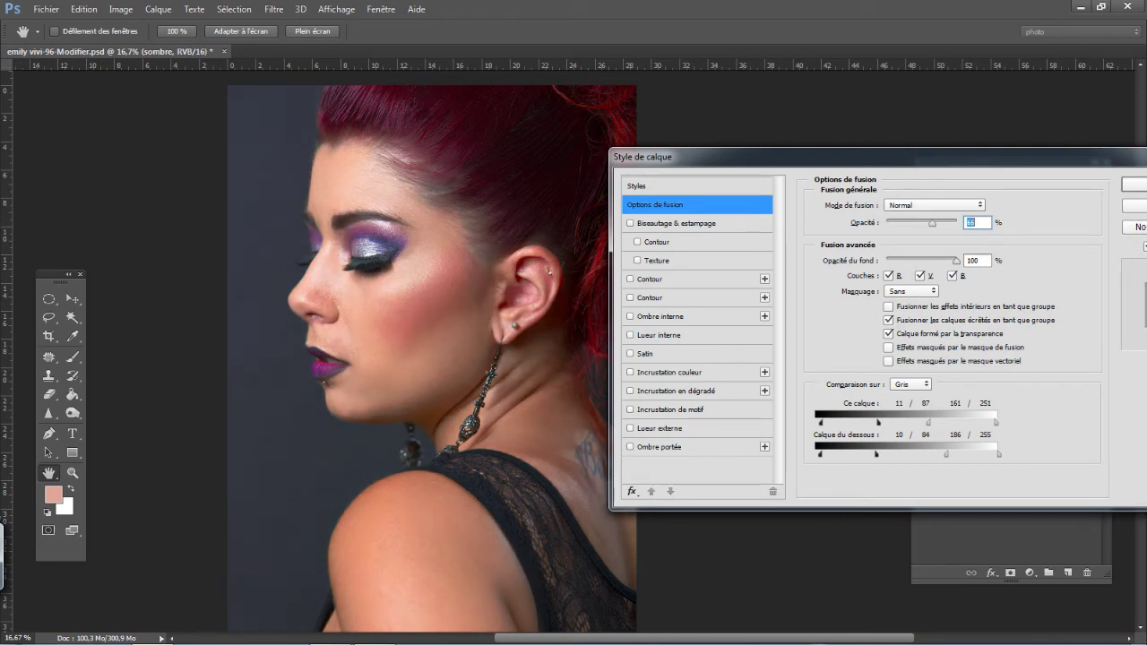
{"action": "key", "text": "Down"}
{"action": "key", "text": "Down"}
{"action": "key", "text": "Down"}
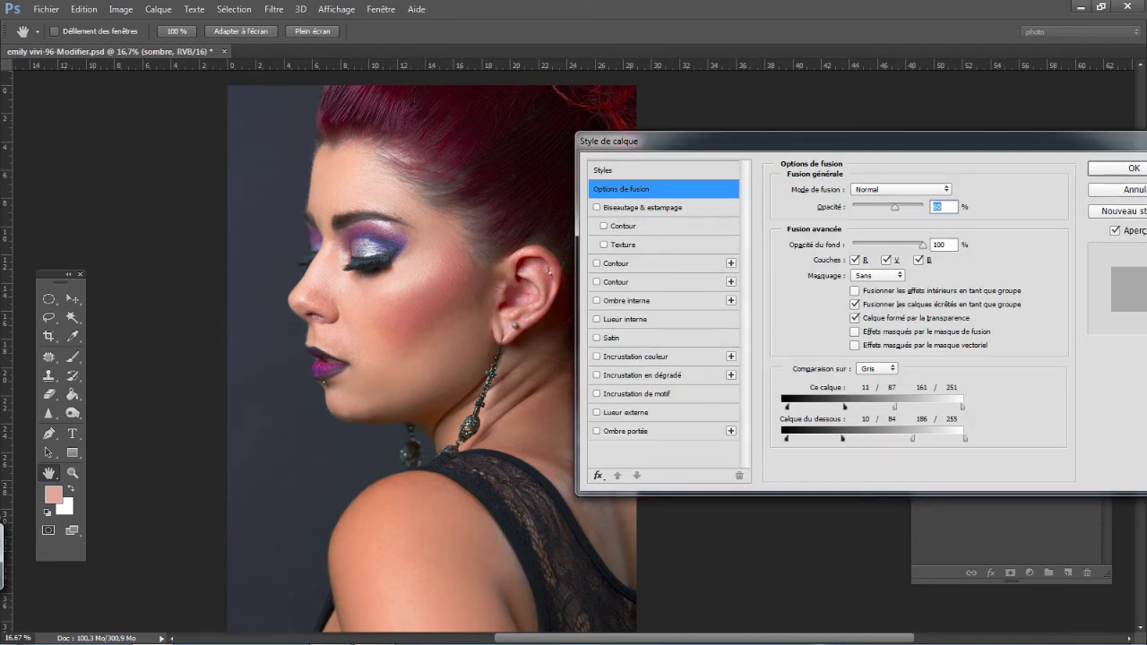
{"action": "type", "text": "6"}
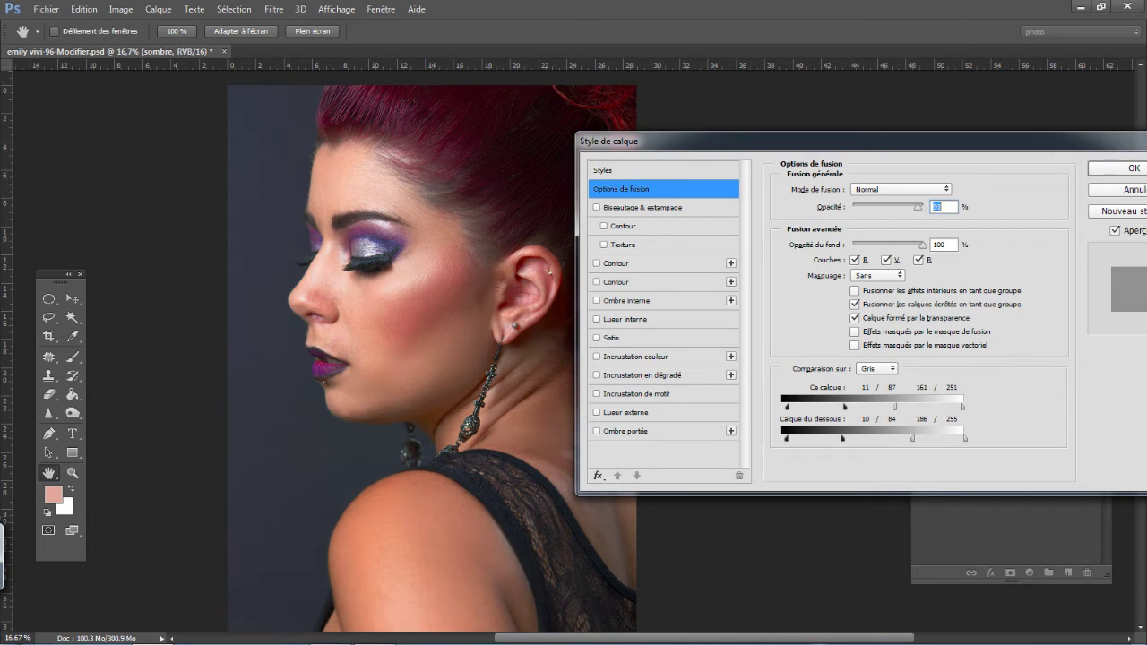
{"action": "type", "text": "0"}
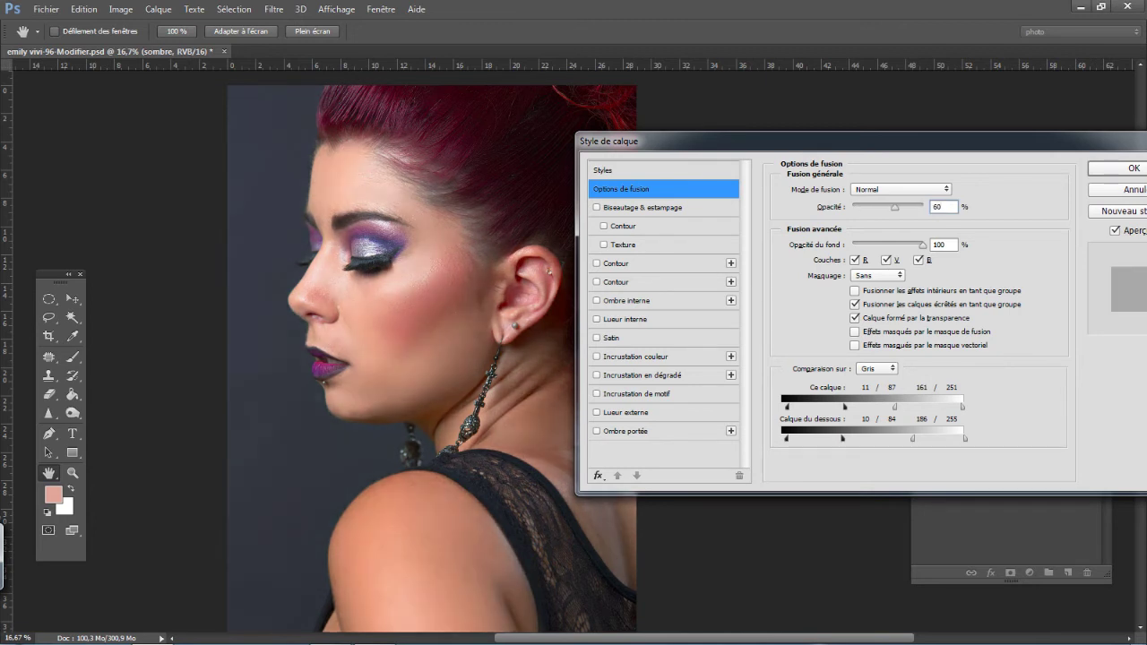
{"action": "key", "text": "BackSpace"}
{"action": "key", "text": "BackSpace"}
{"action": "type", "text": "70"}
{"action": "key", "text": "Return"}
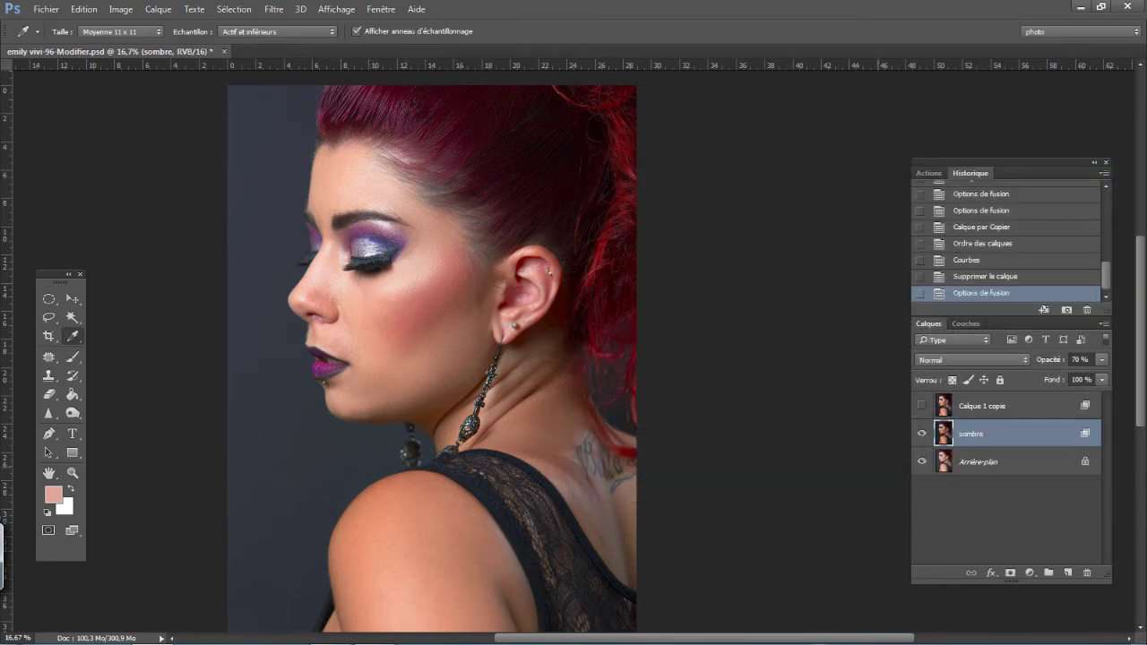
{"action": "left_click", "coordinate": [922, 434]}
{"action": "left_click", "coordinate": [921, 434]}
{"action": "key", "text": "ctrl+plus"}
{"action": "key", "text": "ctrl+plus"}
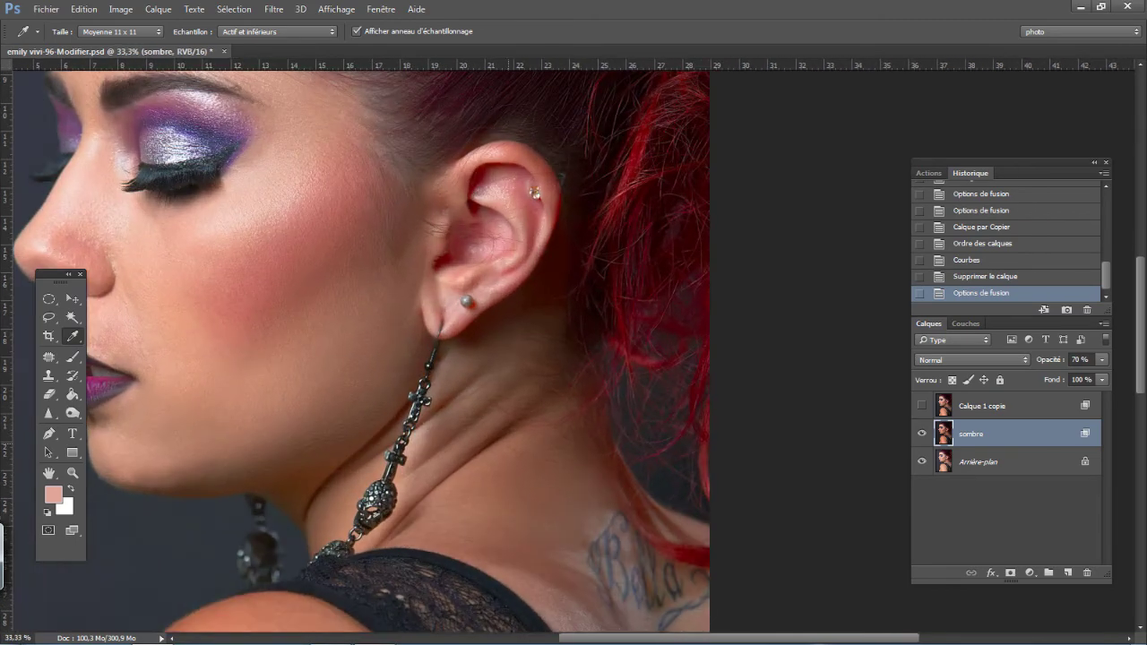
{"action": "key", "text": "ctrl+minus"}
{"action": "key", "text": "ctrl+minus"}
{"action": "key", "text": "ctrl+minus"}
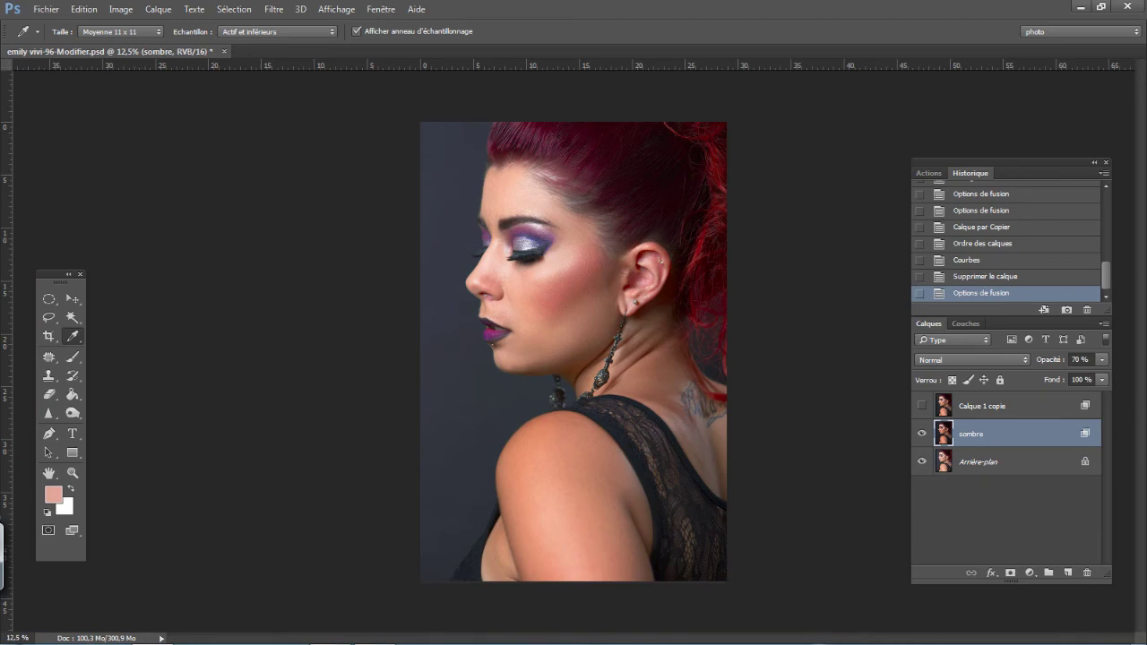
{"action": "left_click", "coordinate": [921, 462]}
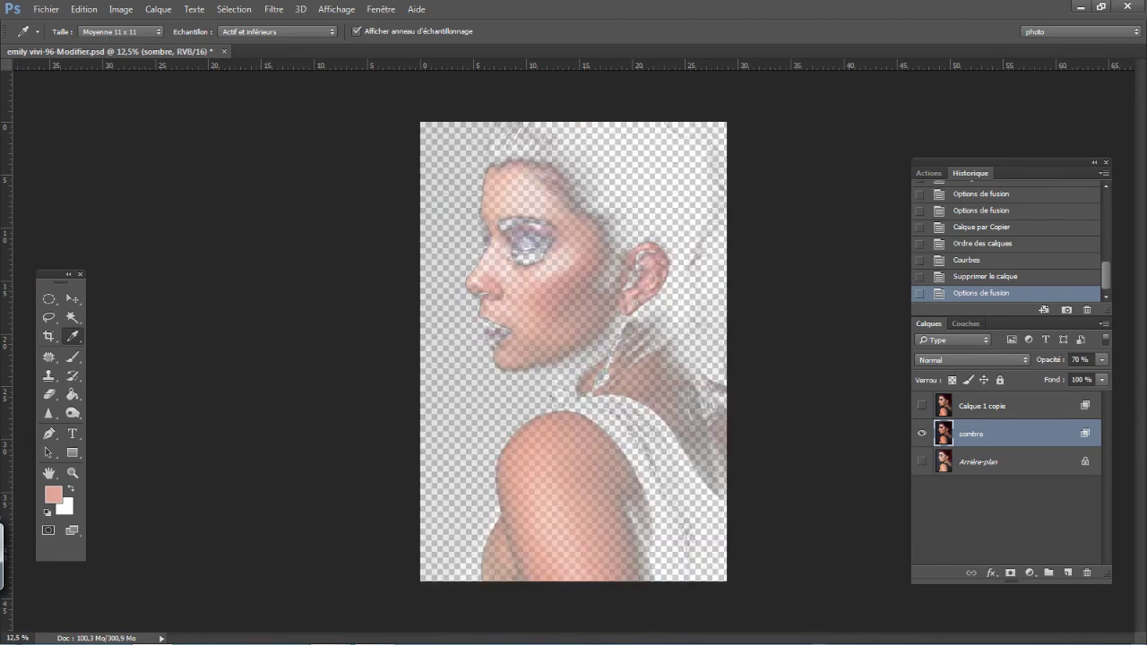
{"action": "left_click", "coordinate": [922, 462]}
{"action": "left_click", "coordinate": [922, 462]}
{"action": "left_click", "coordinate": [921, 462]}
{"action": "left_click", "coordinate": [922, 462]}
{"action": "left_click", "coordinate": [921, 462]}
{"action": "left_click", "coordinate": [921, 462]}
{"action": "left_click", "coordinate": [922, 462]}
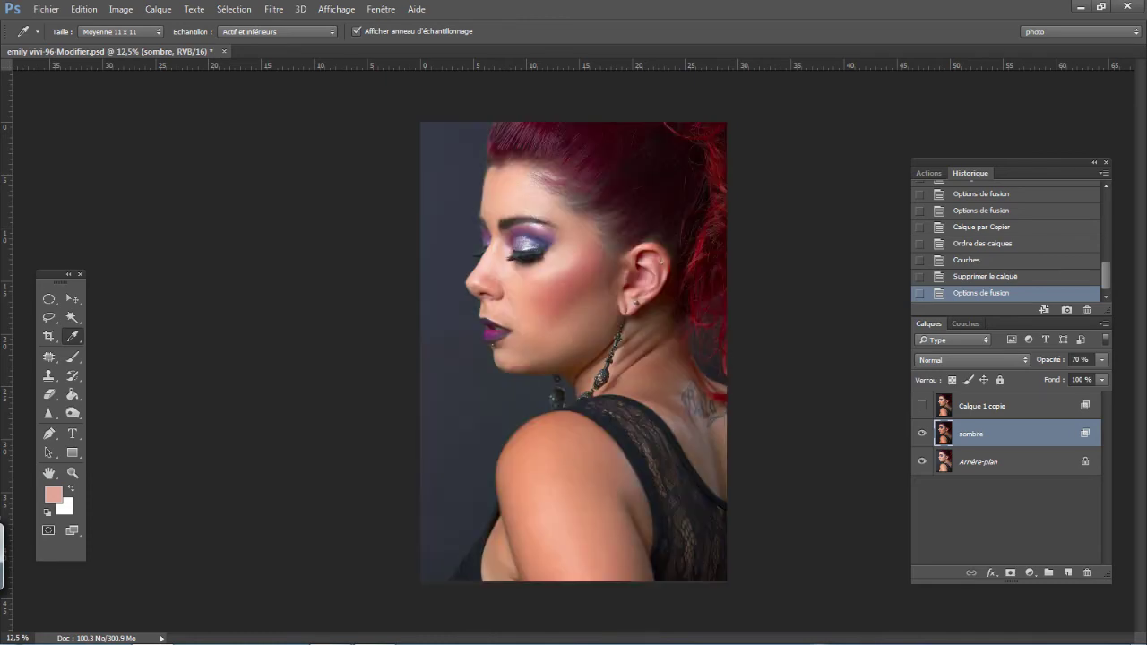
Adjust the sombre layer's Blend If Calque du dessous highlight limit, leaving it at 255.
{"action": "double_click", "coordinate": [1031, 434]}
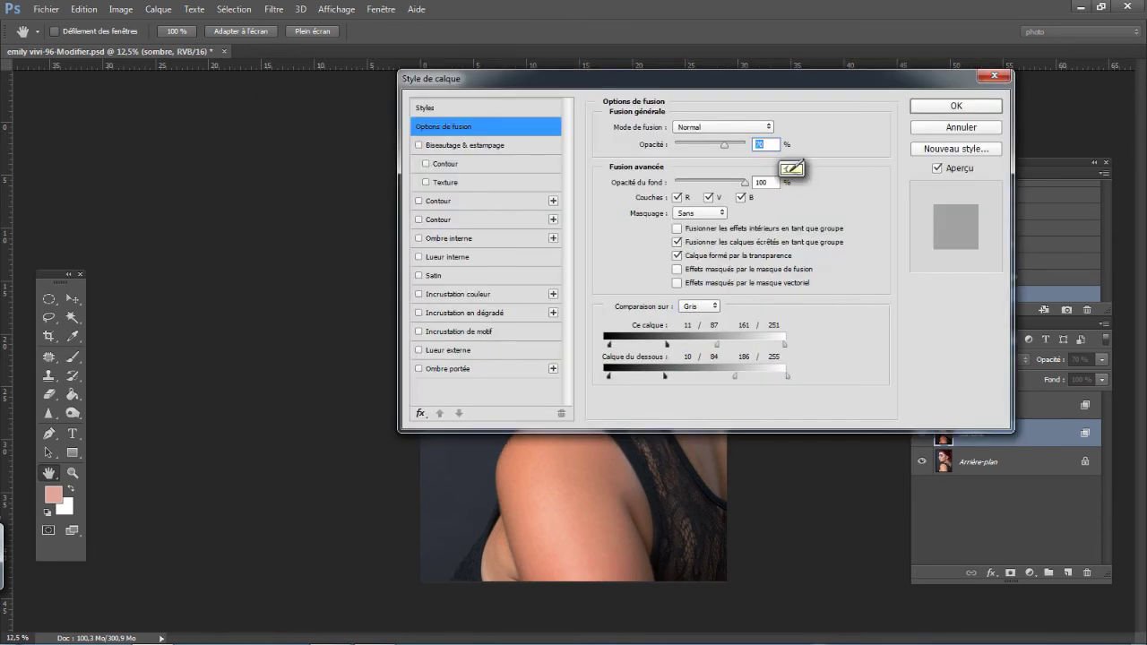
{"action": "left_click_drag", "start_coordinate": [735, 376], "coordinate": [786, 375]}
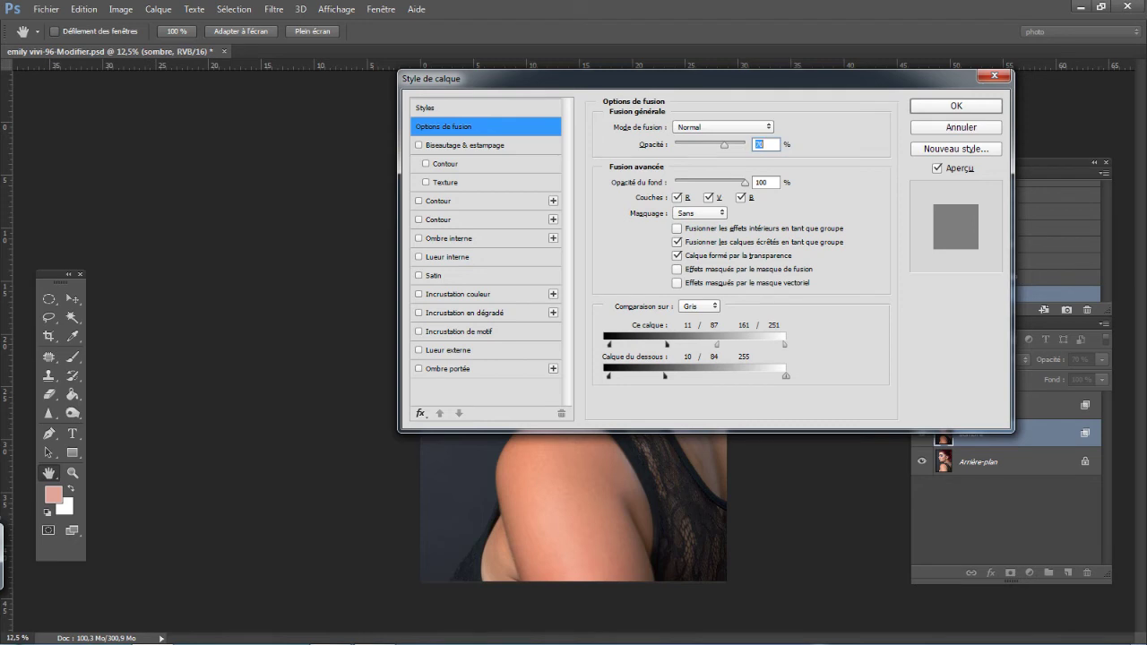
{"action": "key", "text": "alt"}
{"action": "left_click_drag", "start_coordinate": [786, 376], "coordinate": [742, 375]}
{"action": "key", "text": "Return"}
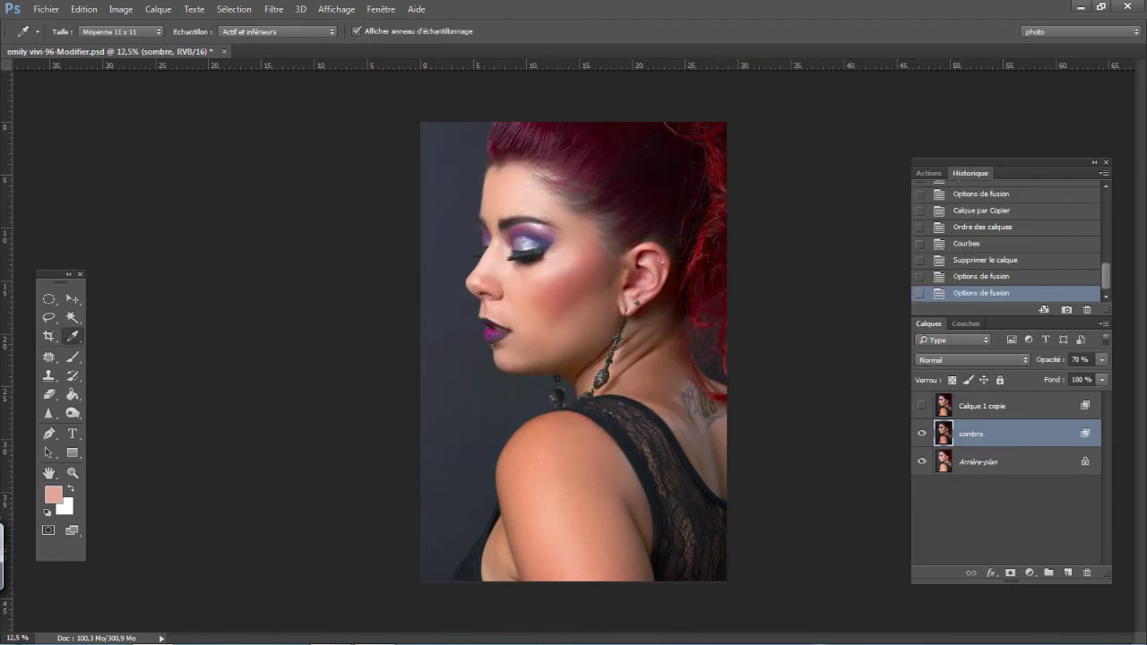